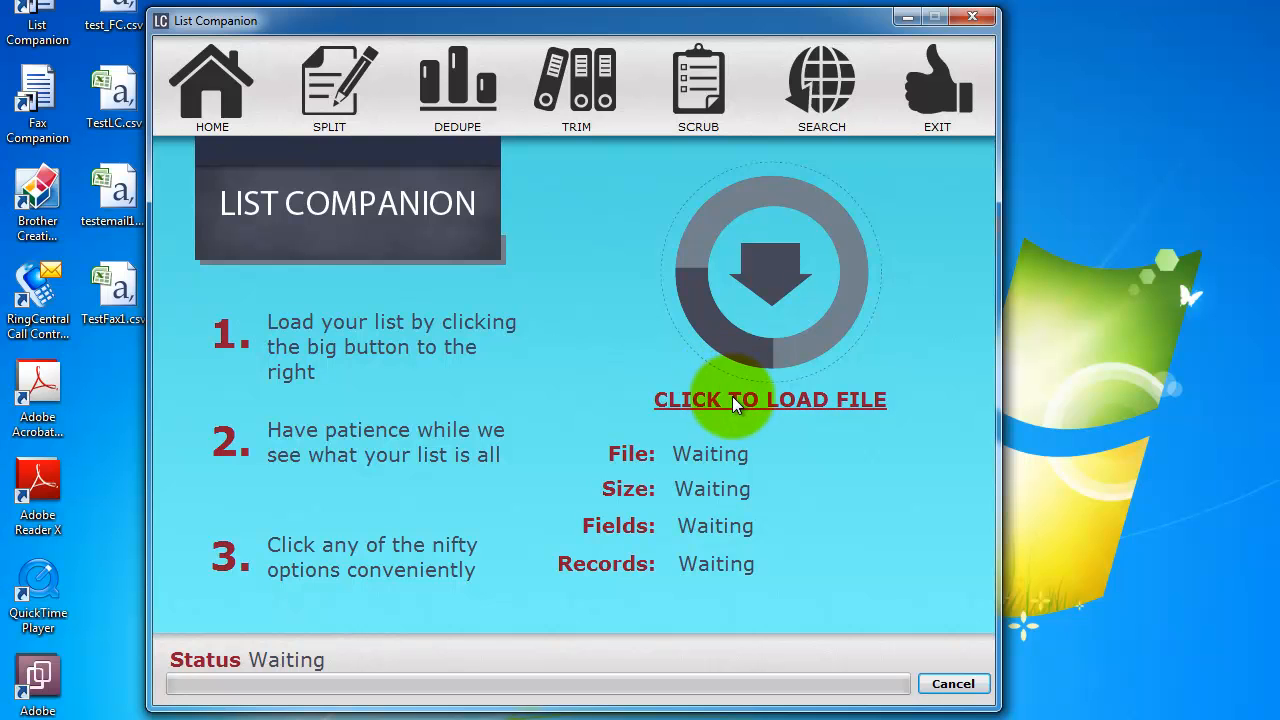
# Load the TestLC.csv list from the Desktop
pyautogui.click(733, 400)
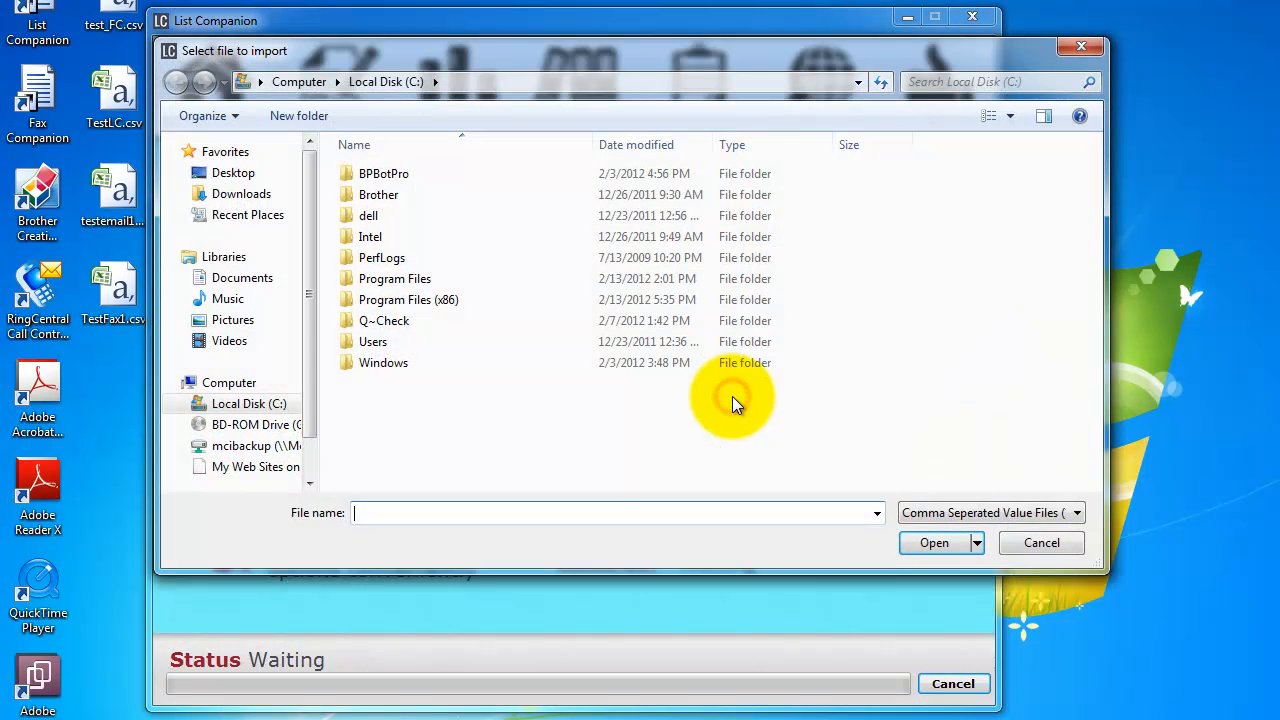
pyautogui.click(232, 173)
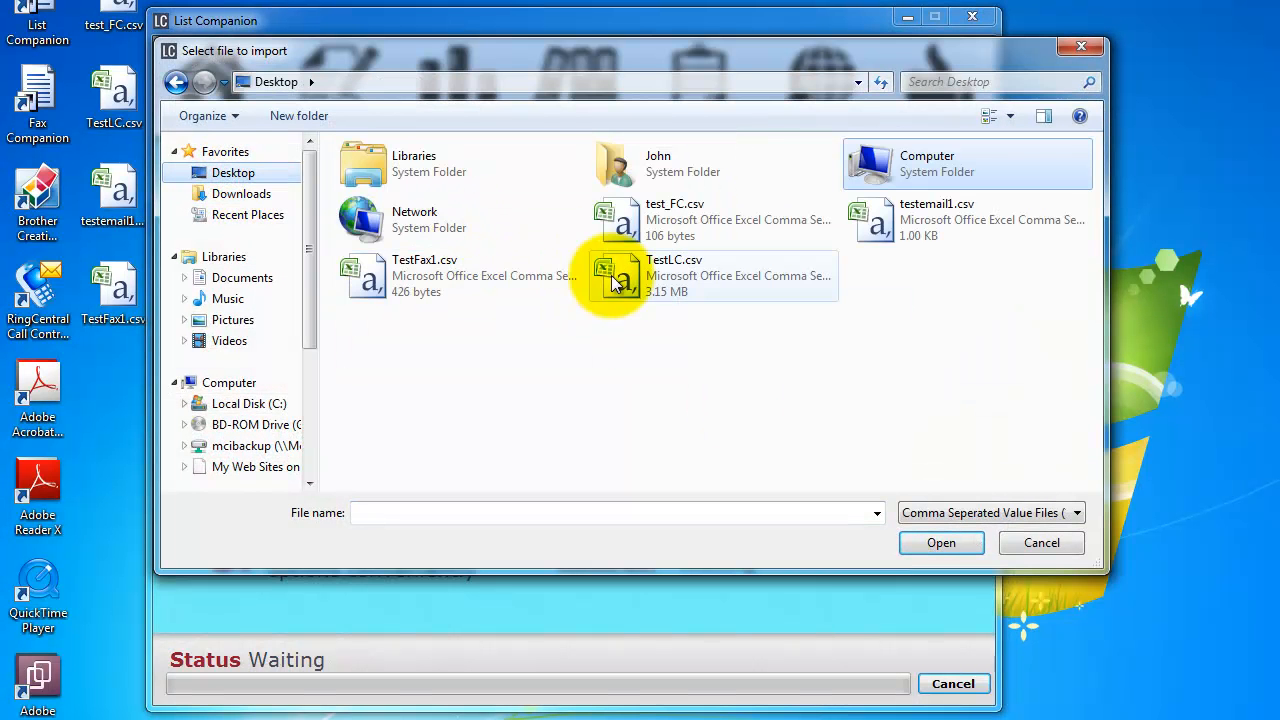
pyautogui.click(701, 290)
pyautogui.doubleClick(701, 290)
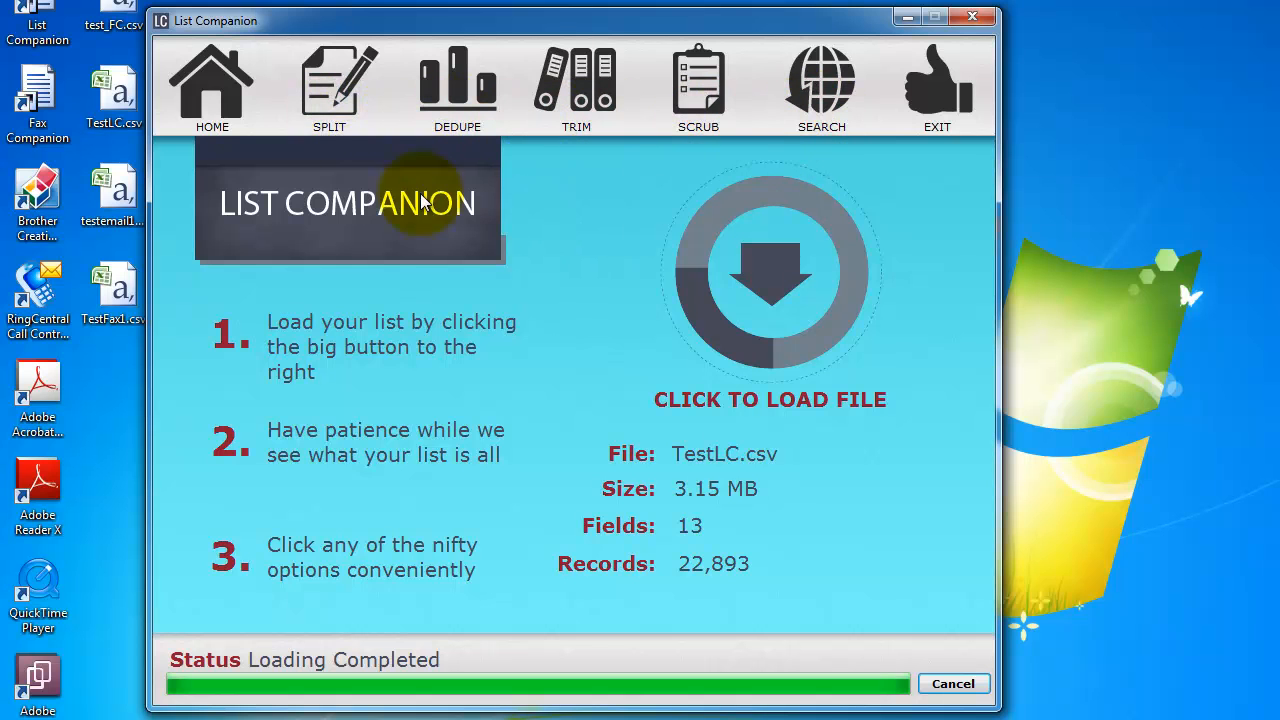
# Check the record count of the loaded list on the home page
pyautogui.click(329, 105)
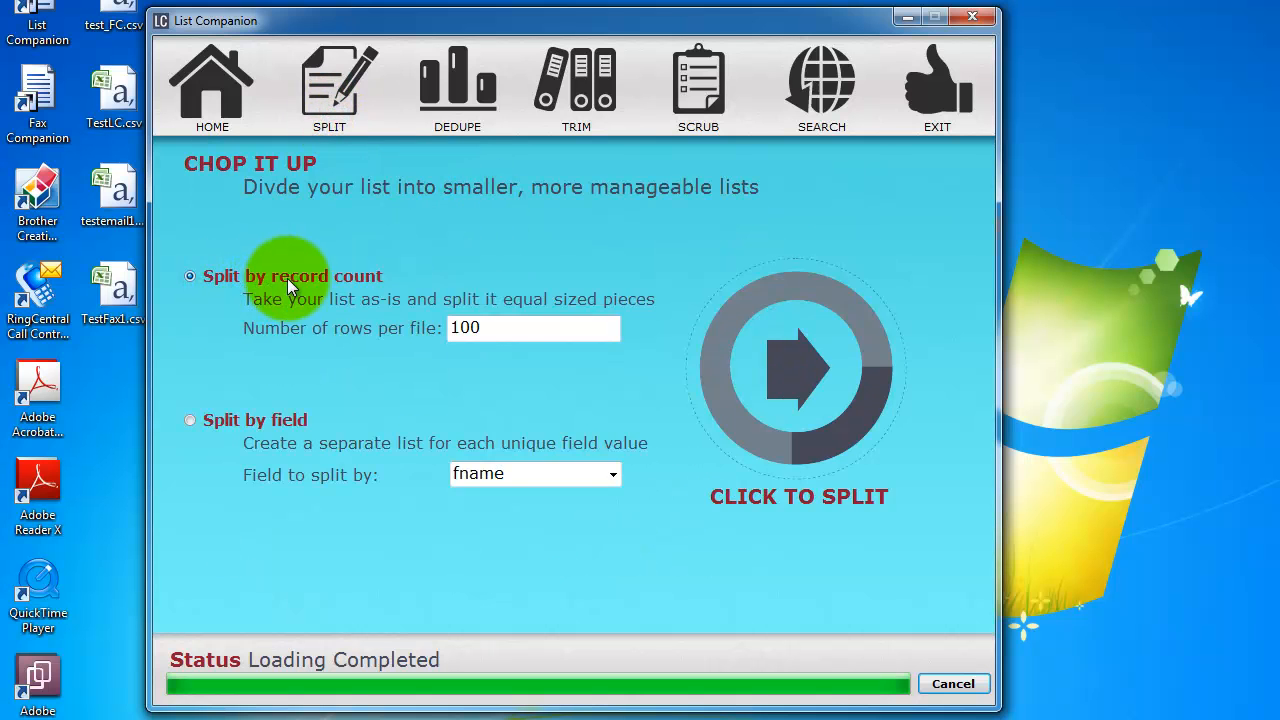
pyautogui.moveTo(520, 325); pyautogui.dragTo(423, 323)
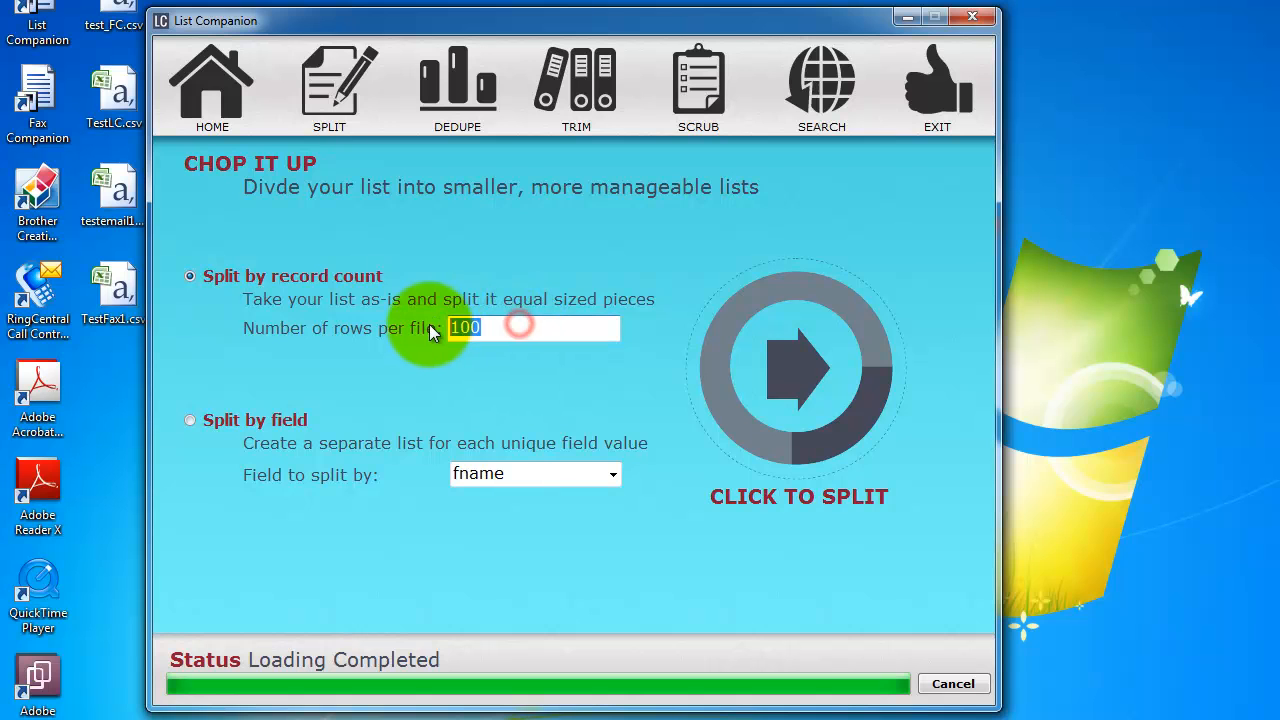
pyautogui.click(245, 105)
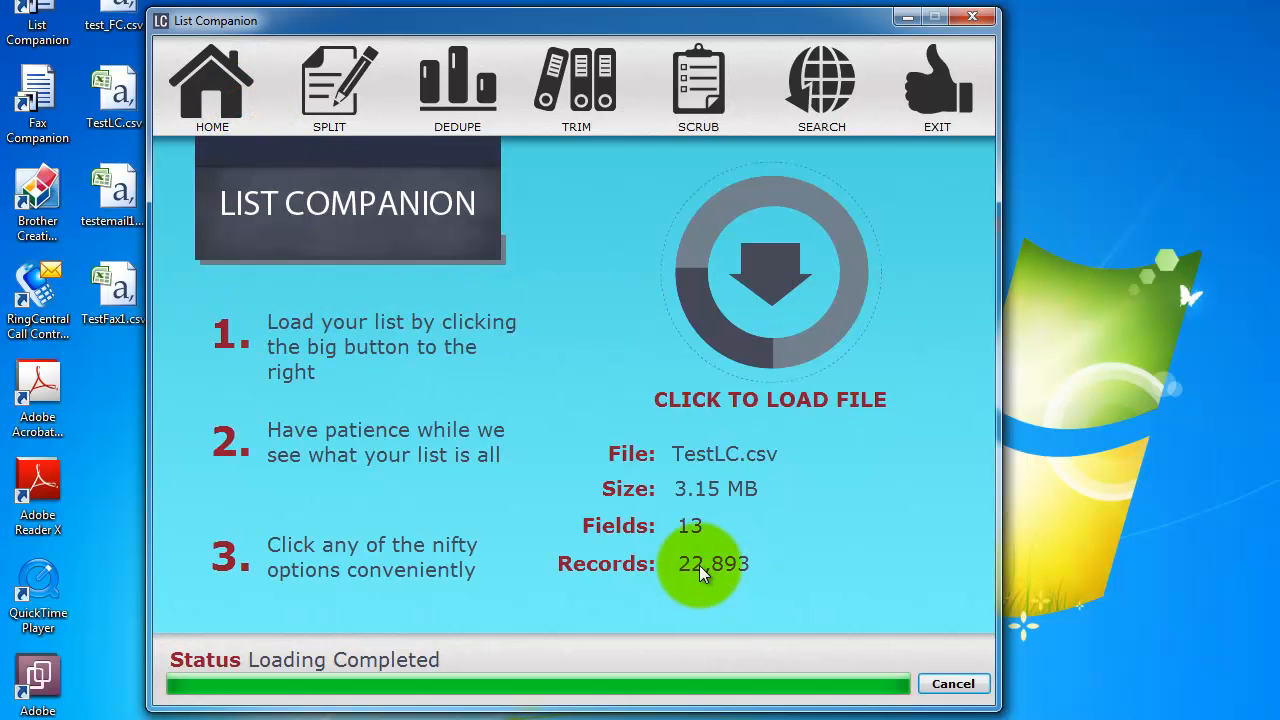
# Split the list by record count with 10000 rows per file, and close the folder of split files
pyautogui.click(322, 114)
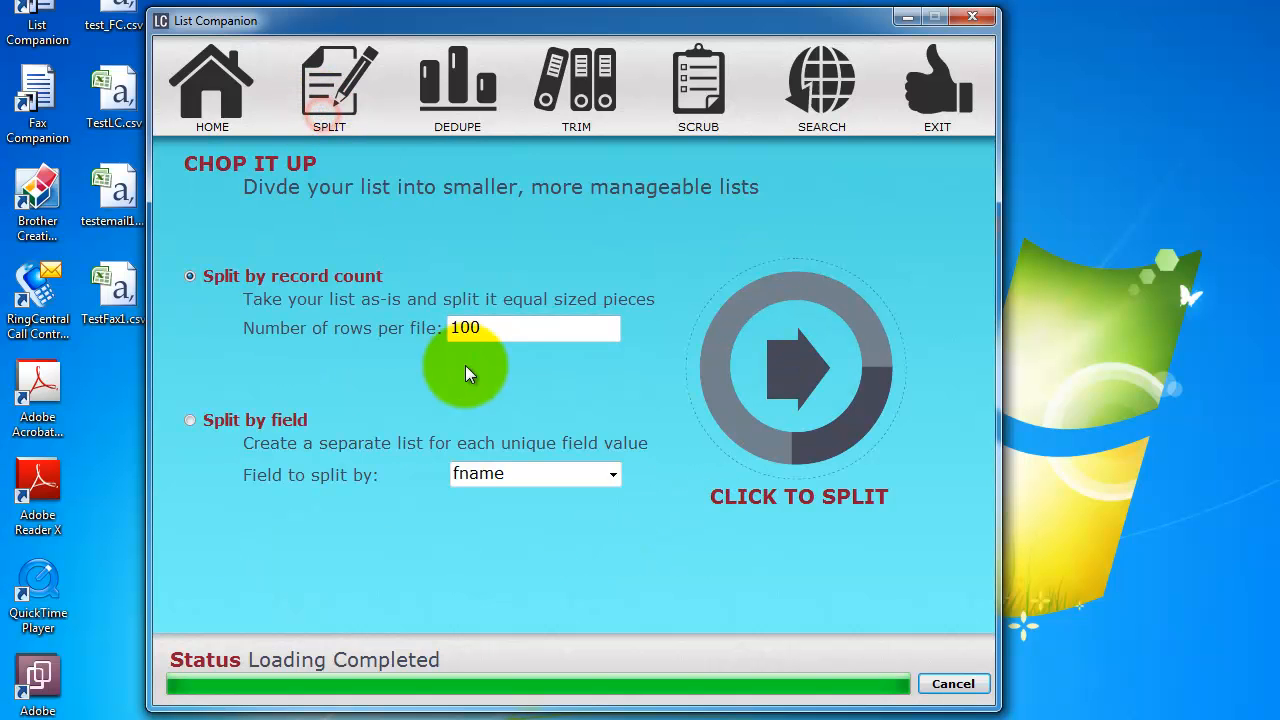
pyautogui.moveTo(519, 327); pyautogui.dragTo(420, 325)
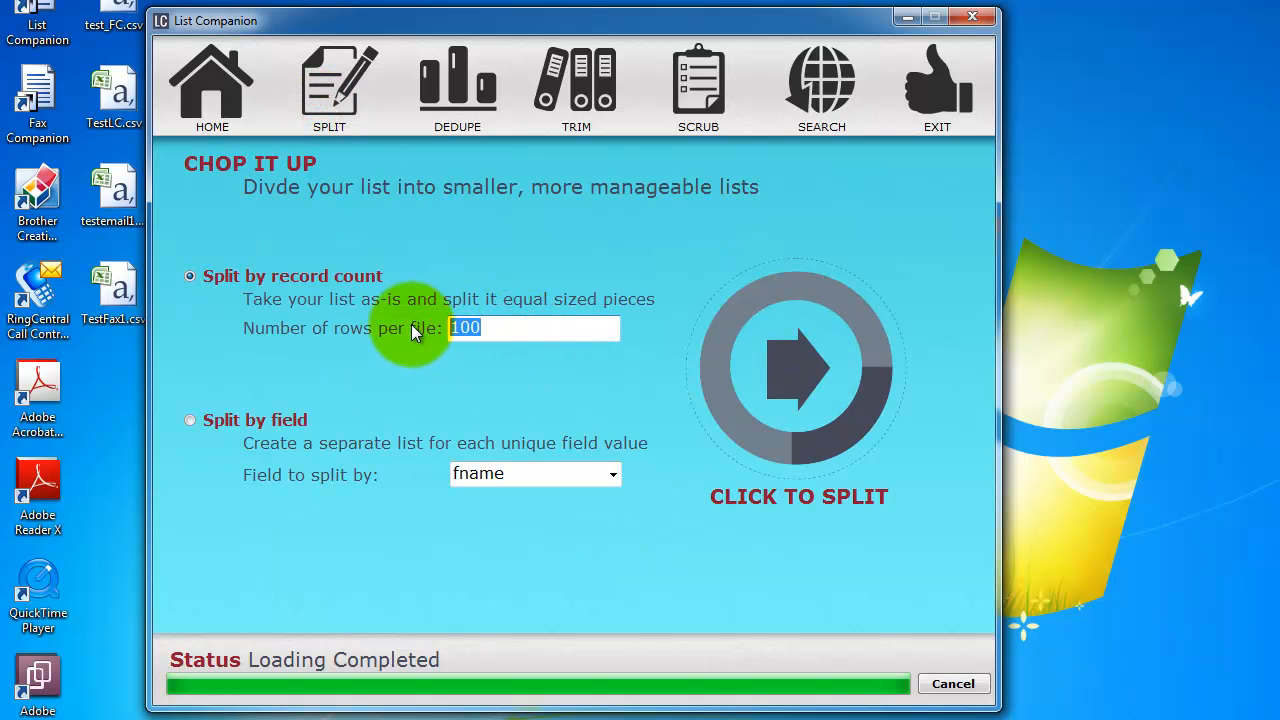
pyautogui.write('10000')
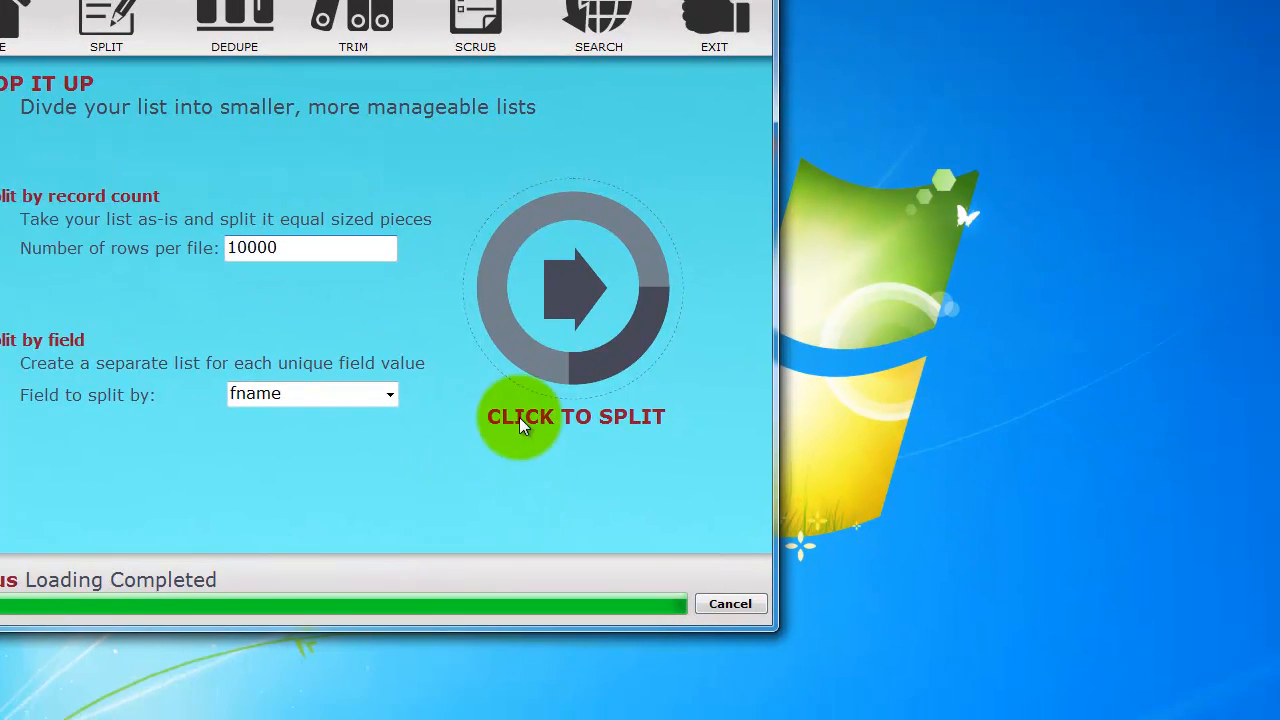
pyautogui.click(533, 402)
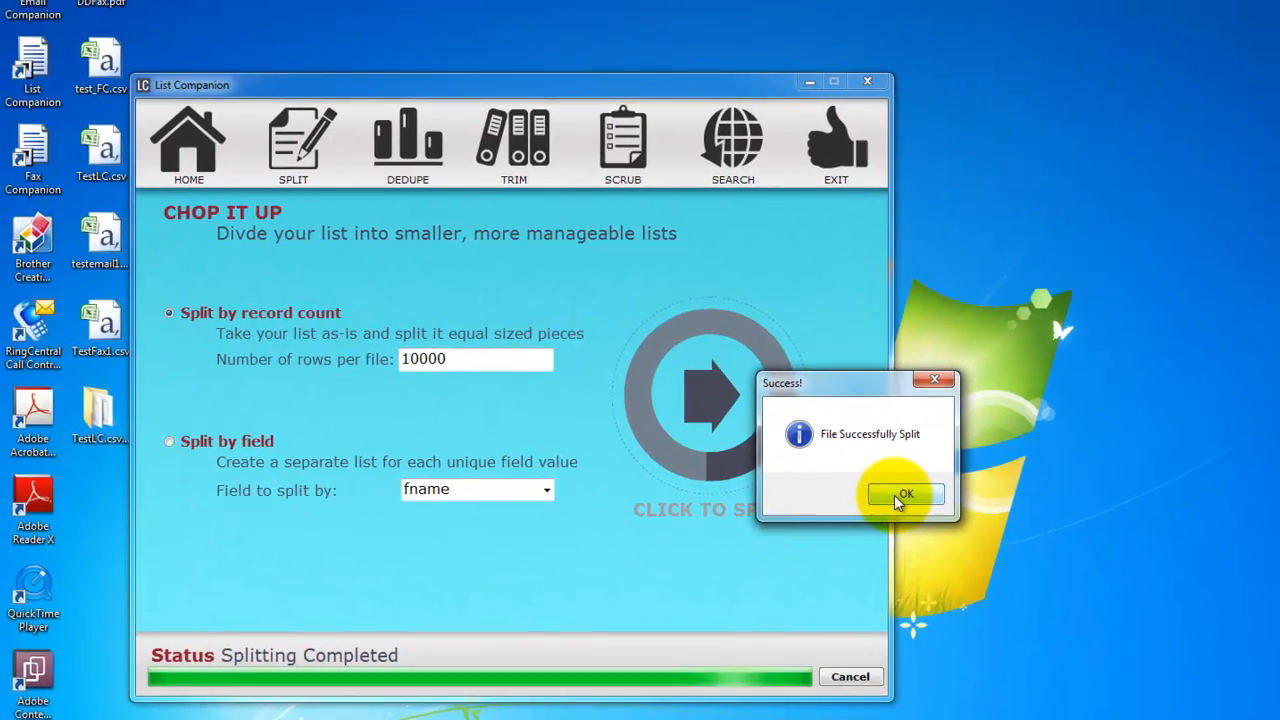
pyautogui.click(900, 494)
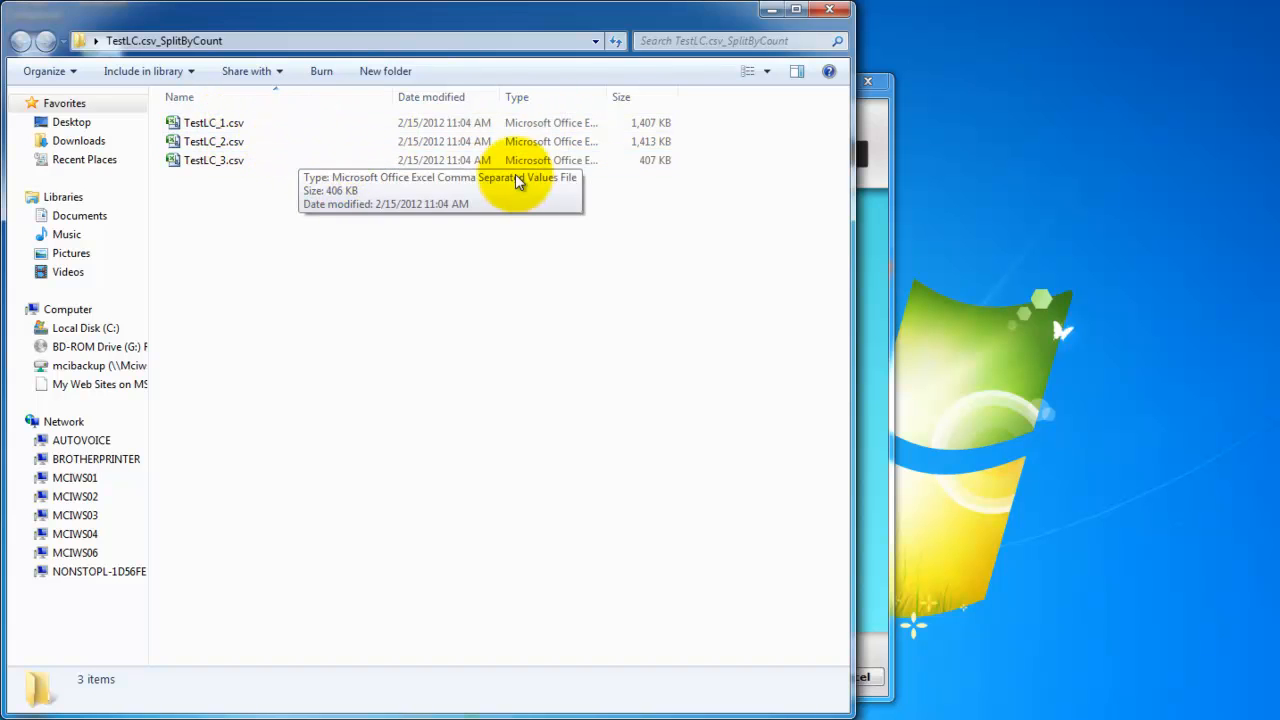
pyautogui.click(829, 10)
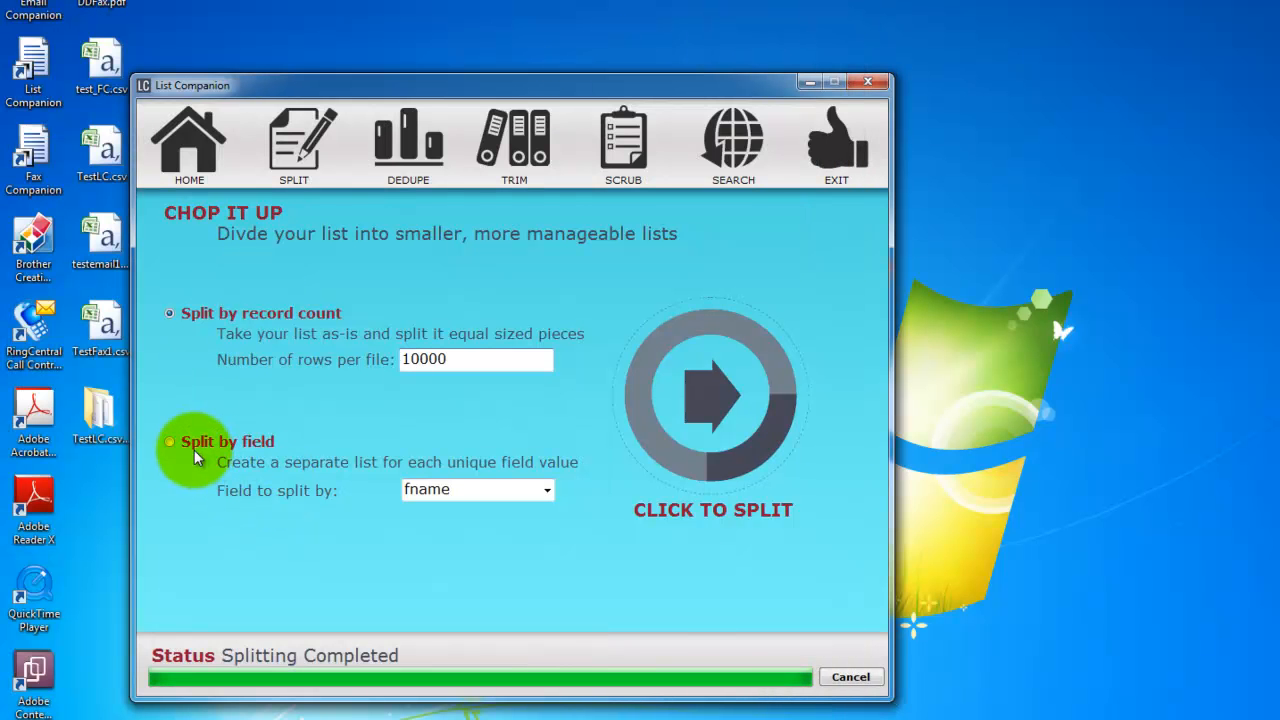
# Switch to splitting by field and review the fields available to split by
pyautogui.click(168, 446)
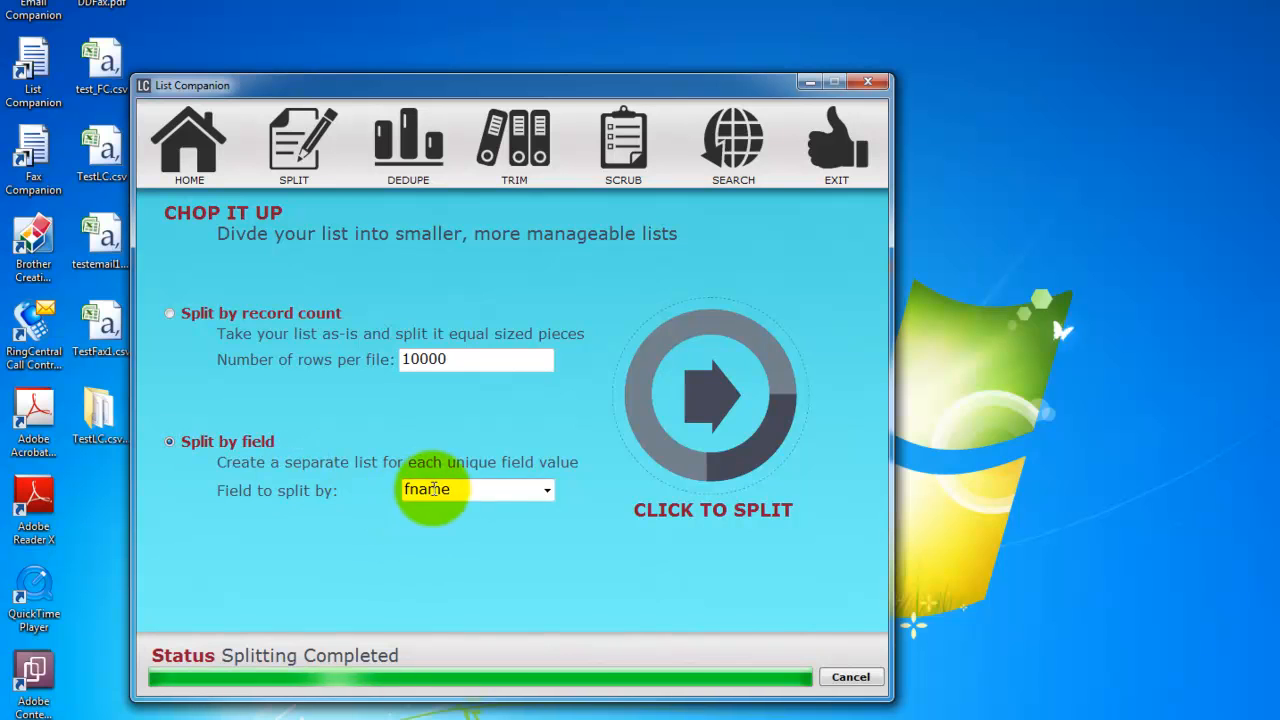
pyautogui.click(548, 490)
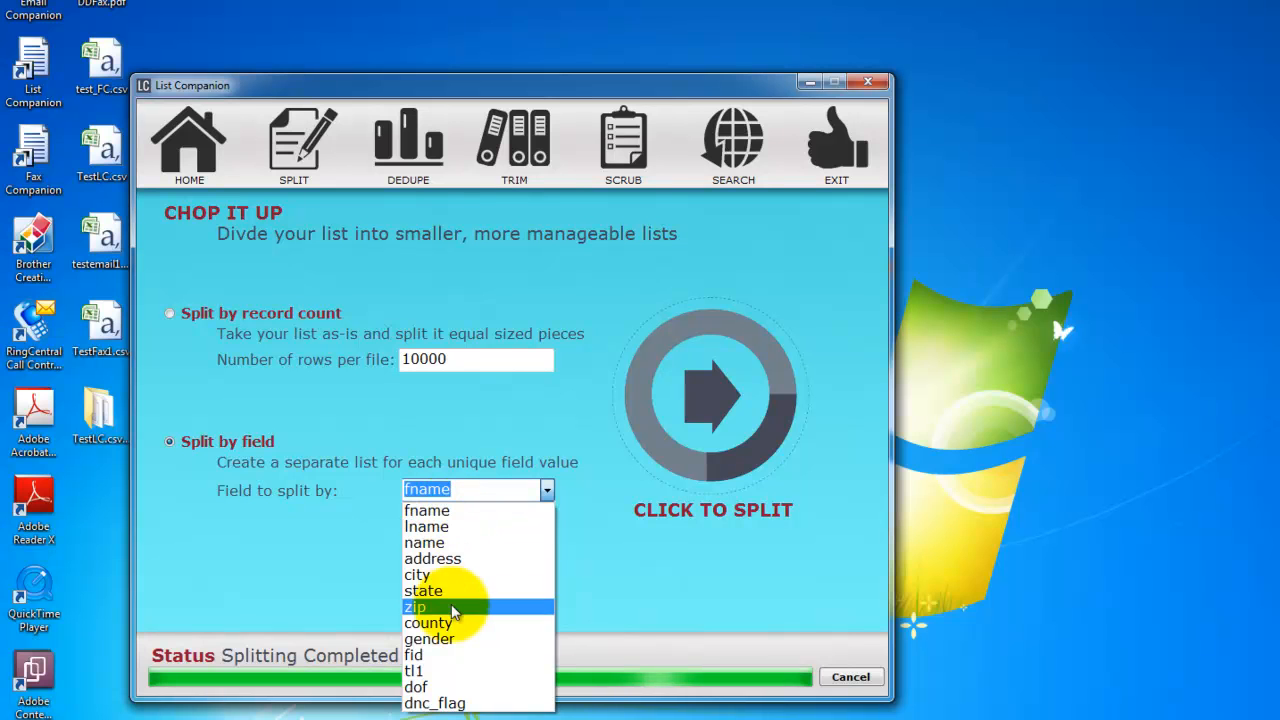
pyautogui.click(333, 480)
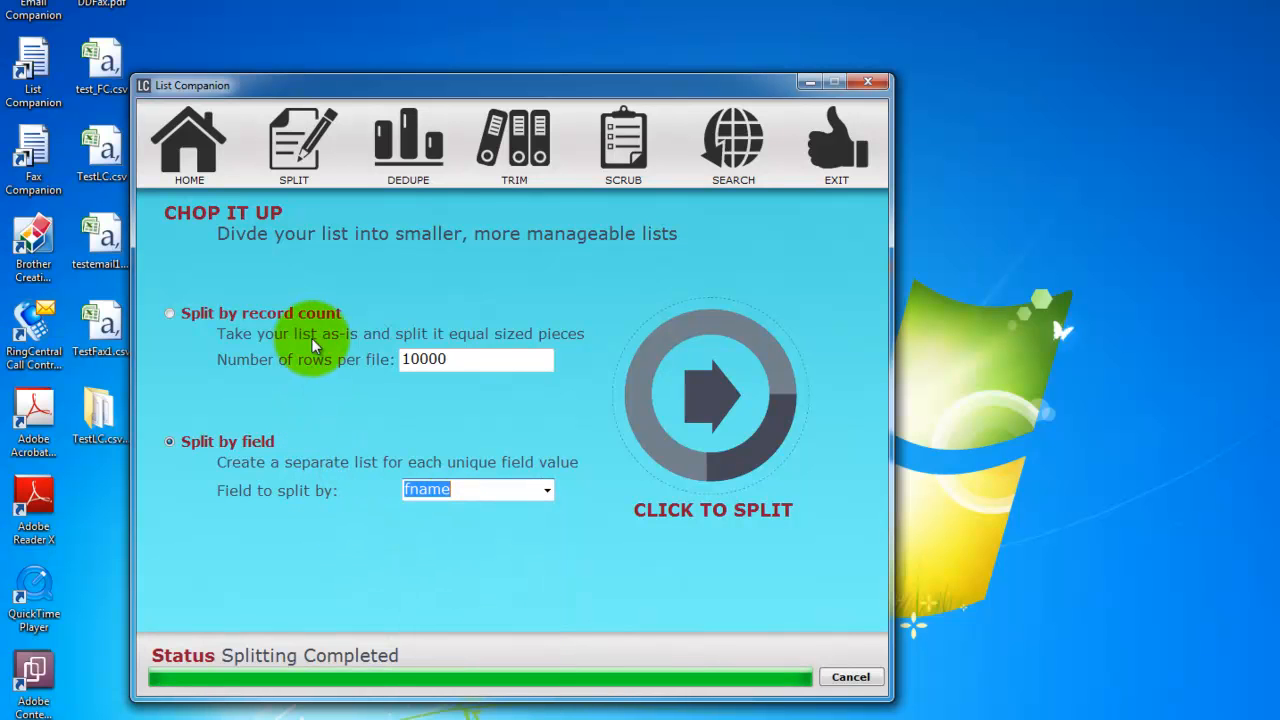
# Choose address as the field to remove duplicates from
pyautogui.click(412, 180)
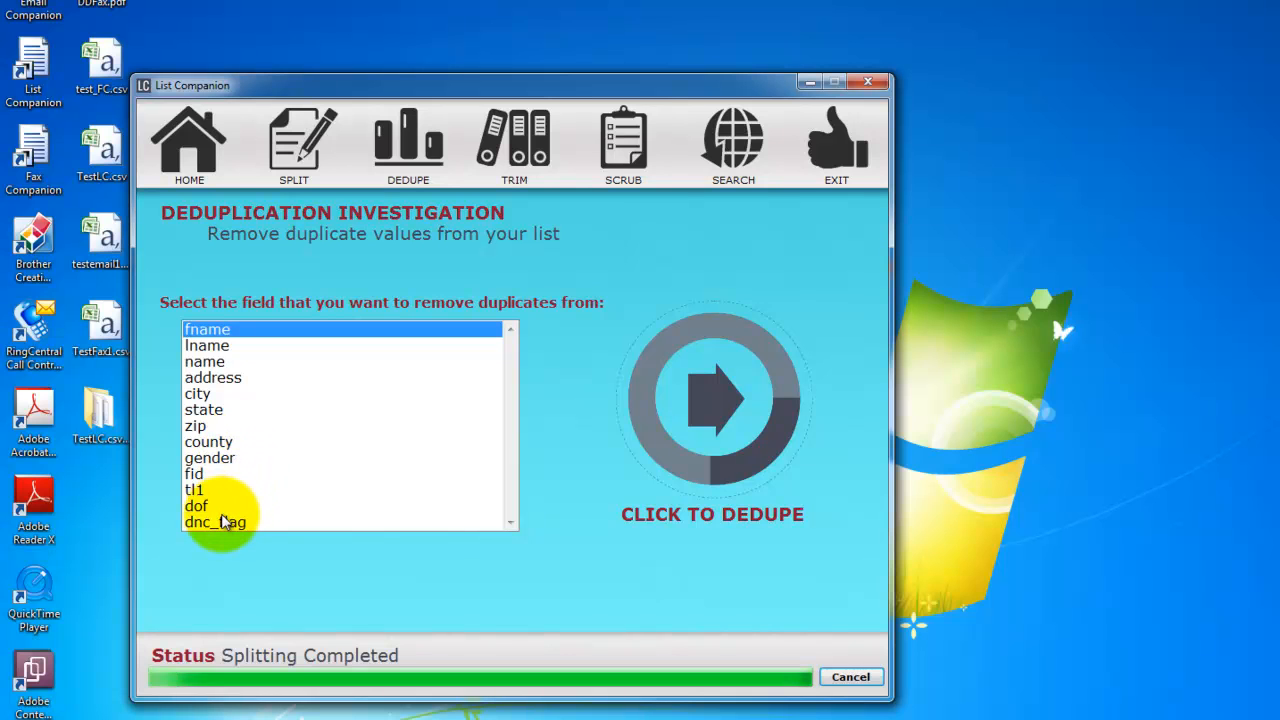
pyautogui.click(229, 396)
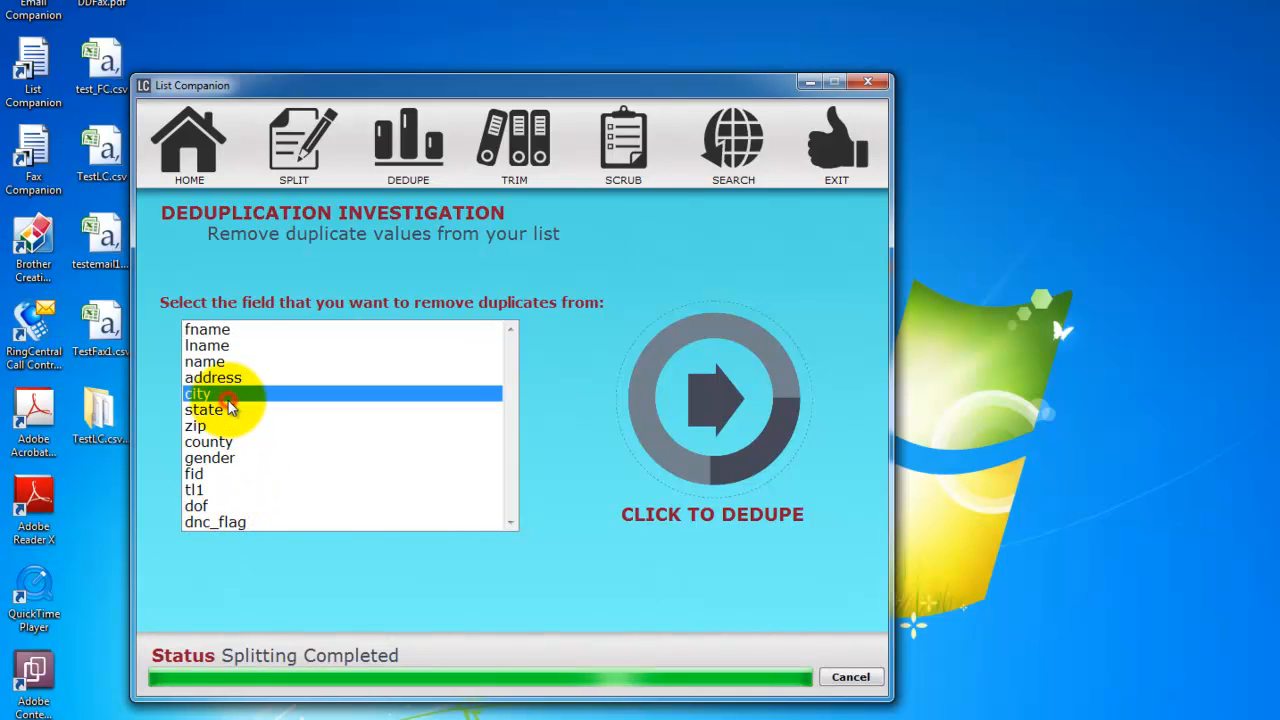
pyautogui.click(230, 380)
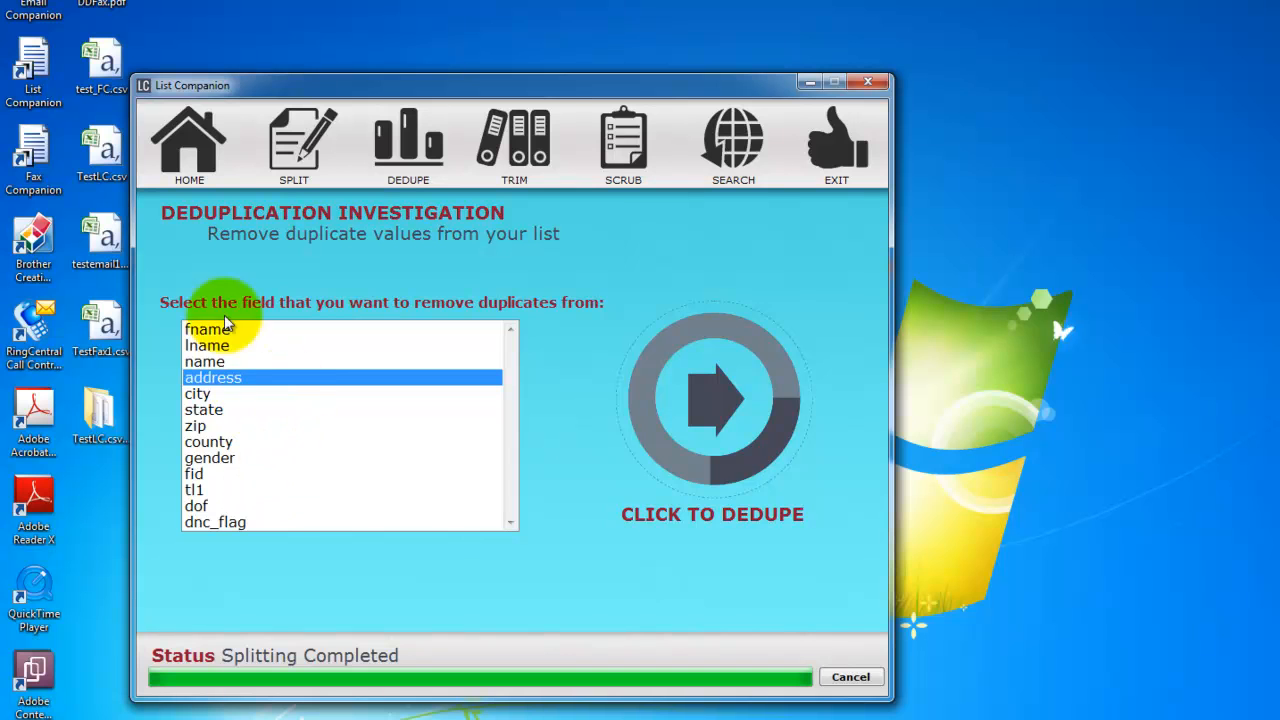
# Dedupe the list, save the result on the Desktop as TestLCDedup, and close the output folder
pyautogui.click(704, 522)
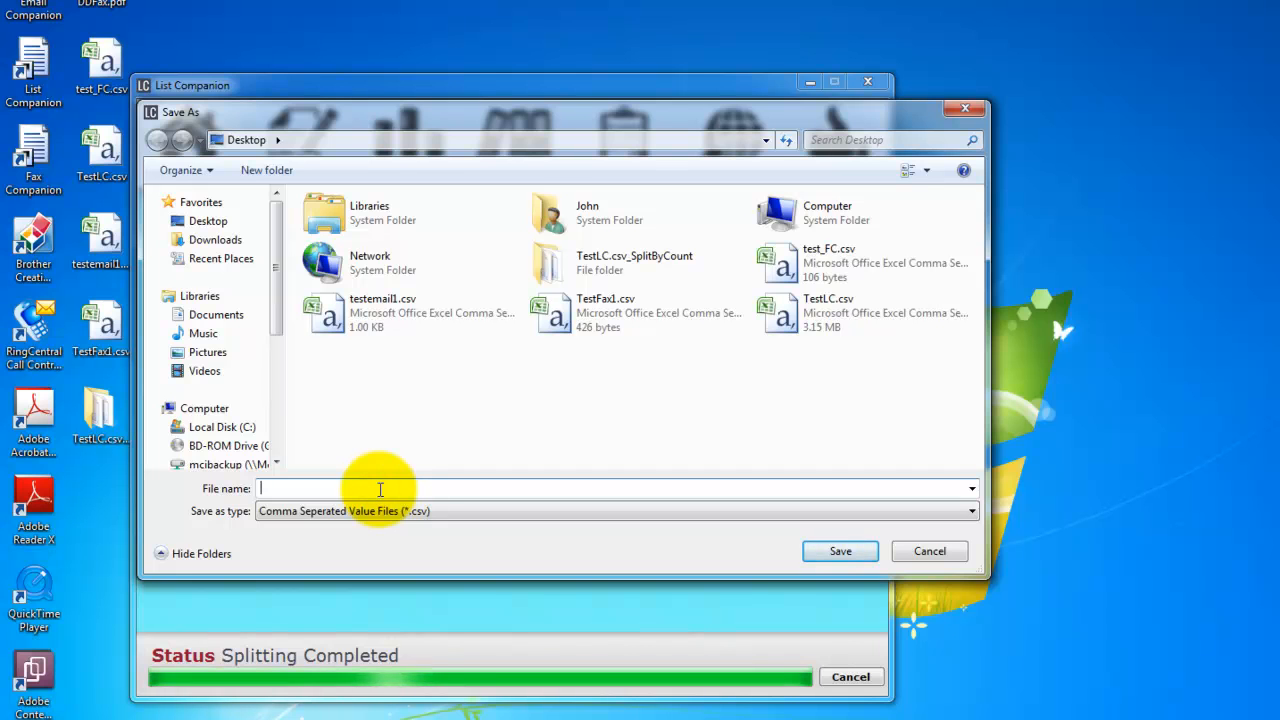
pyautogui.write('TestLC')
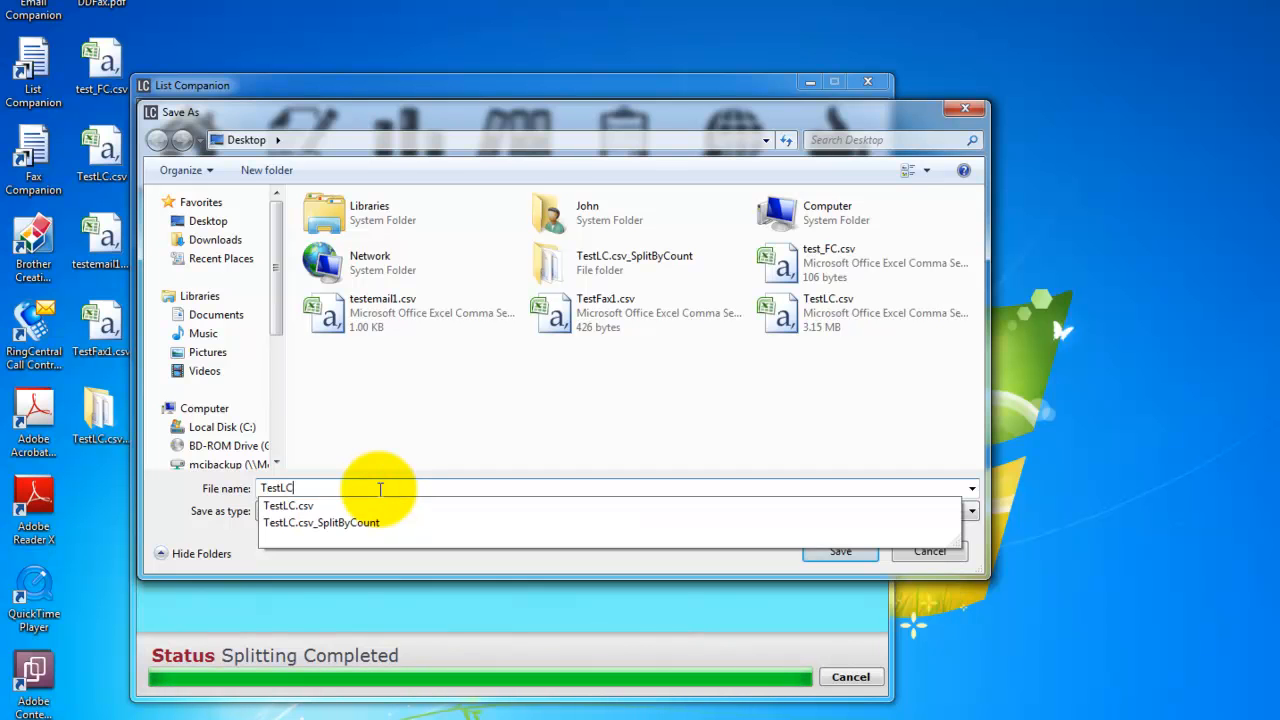
pyautogui.write('Dedup')
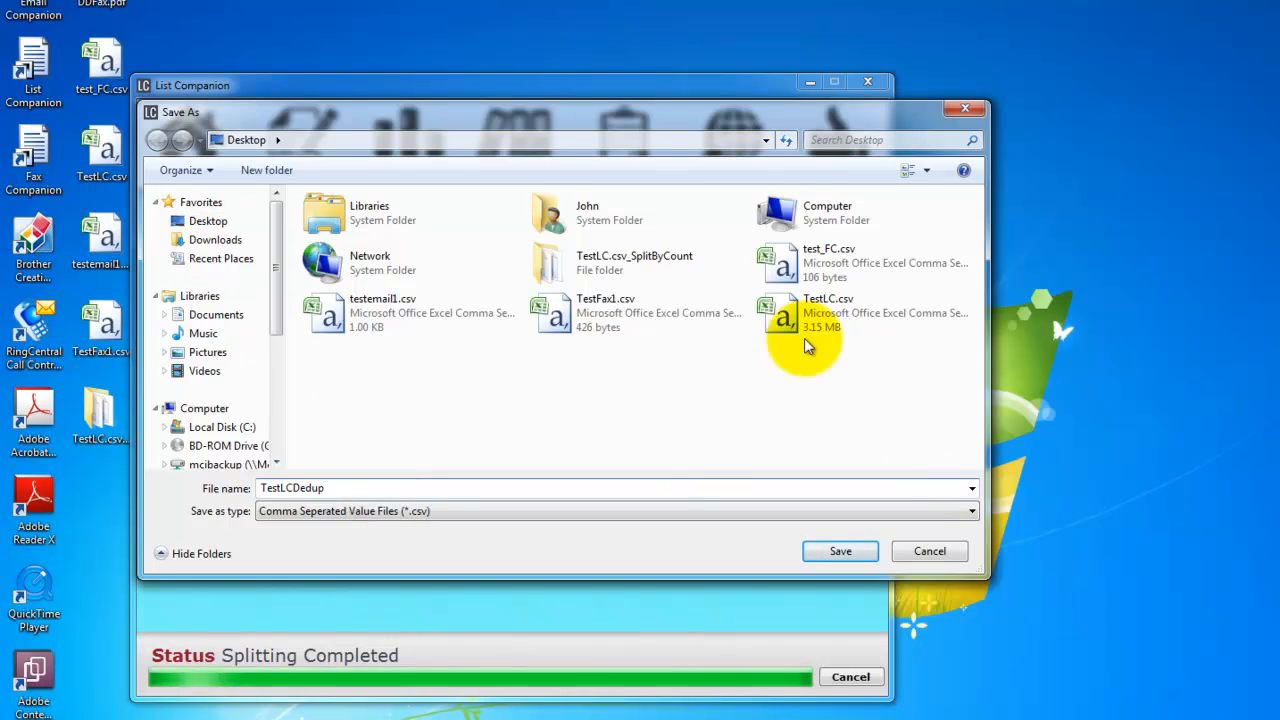
pyautogui.moveTo(614, 114); pyautogui.dragTo(727, 283)
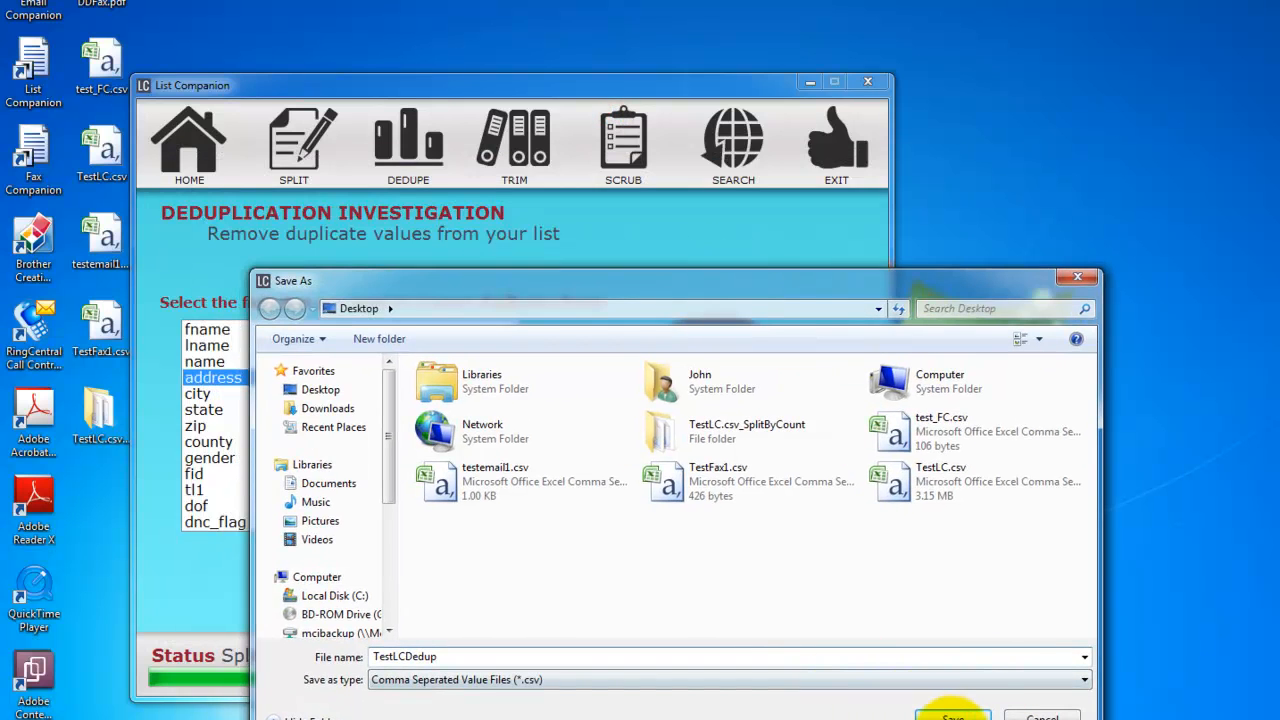
pyautogui.click(950, 714)
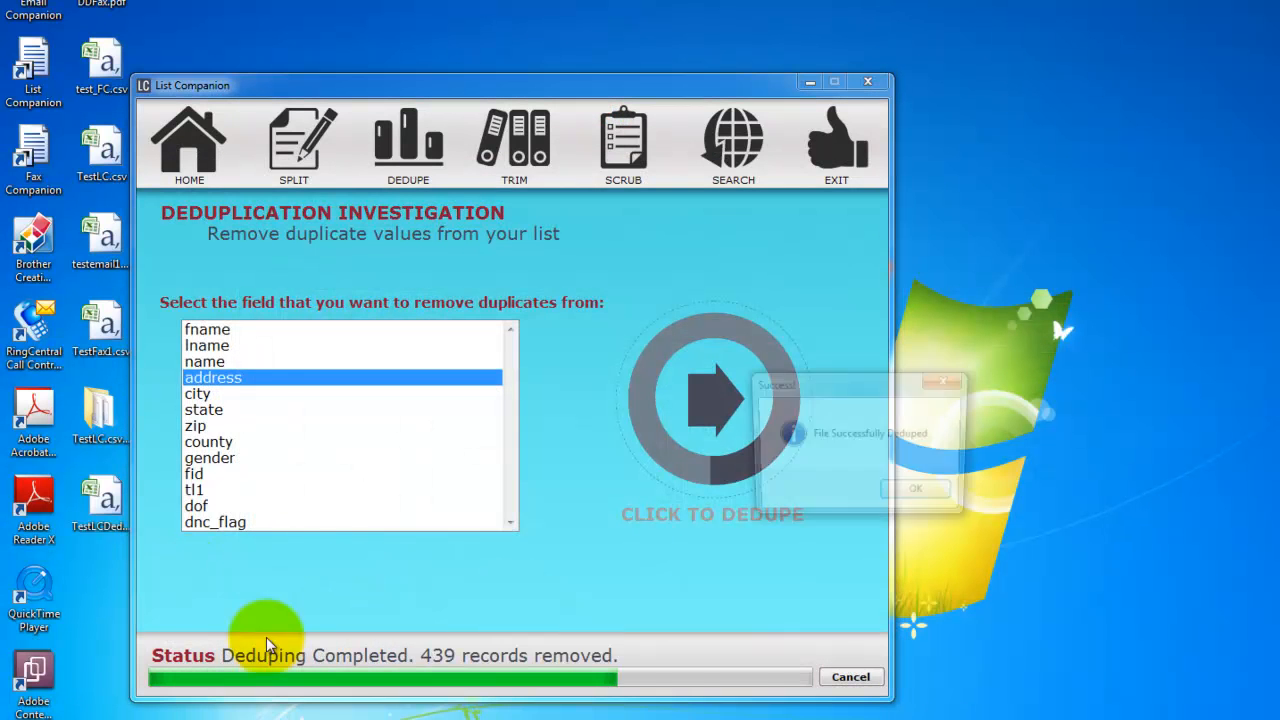
pyautogui.click(918, 495)
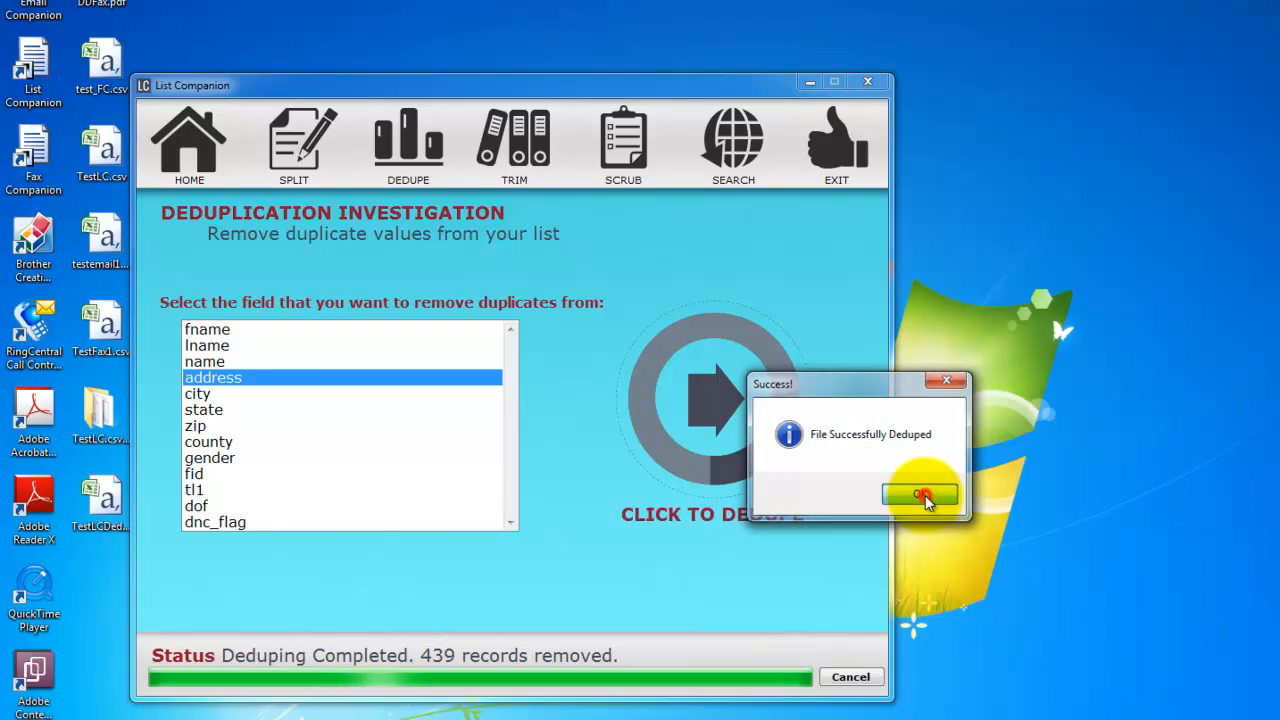
pyautogui.click(478, 468)
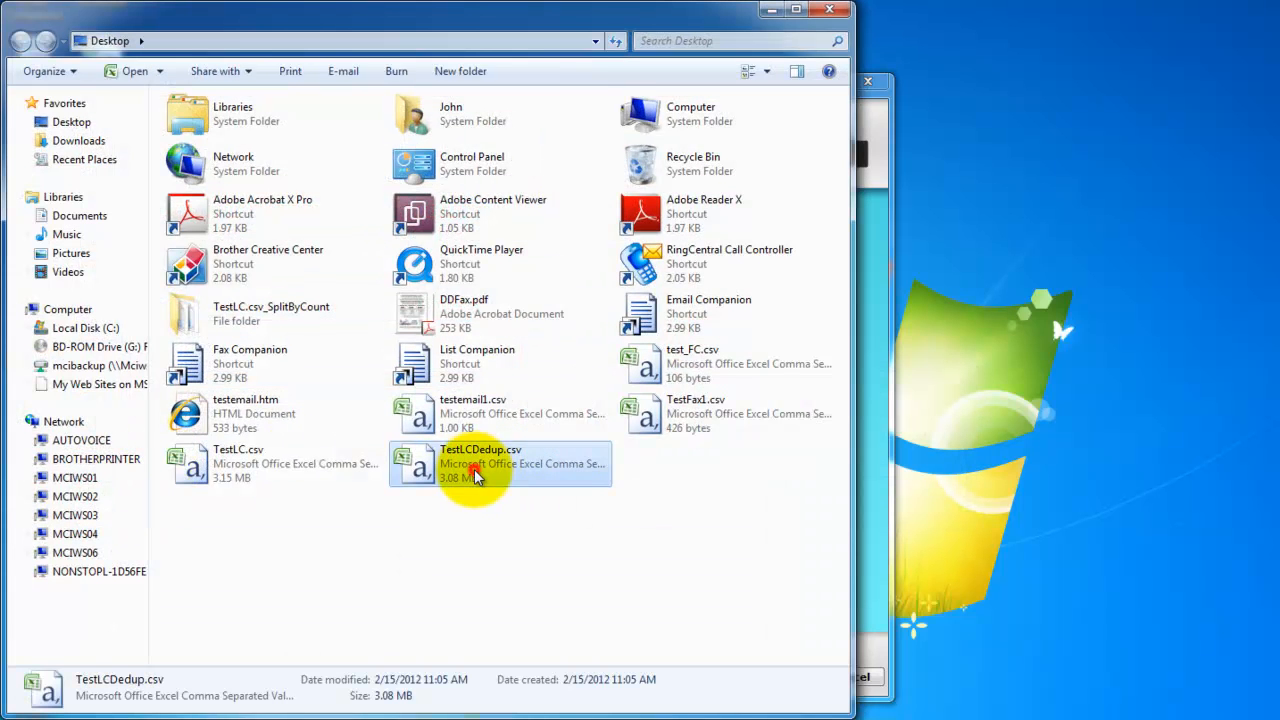
pyautogui.click(833, 12)
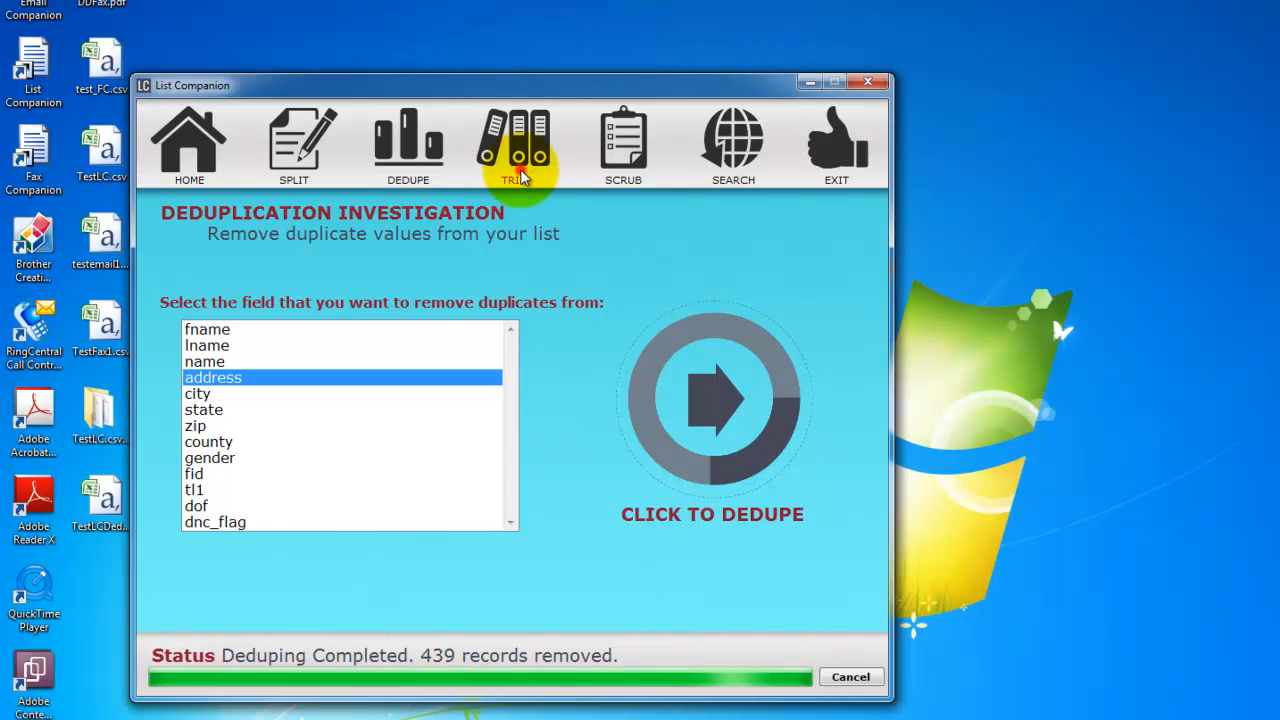
# Set up a trim that keeps the fname, lname, address, county and dnc_flag columns in the destination file
pyautogui.click(518, 175)
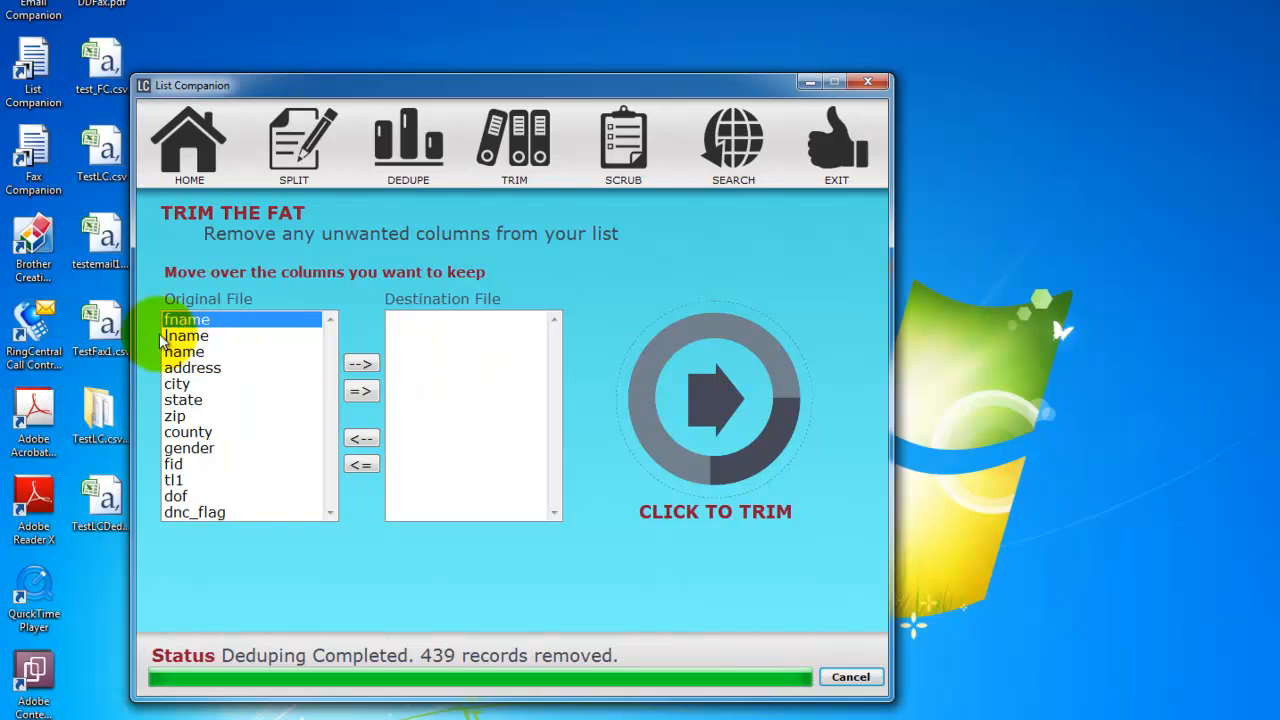
pyautogui.click(367, 366)
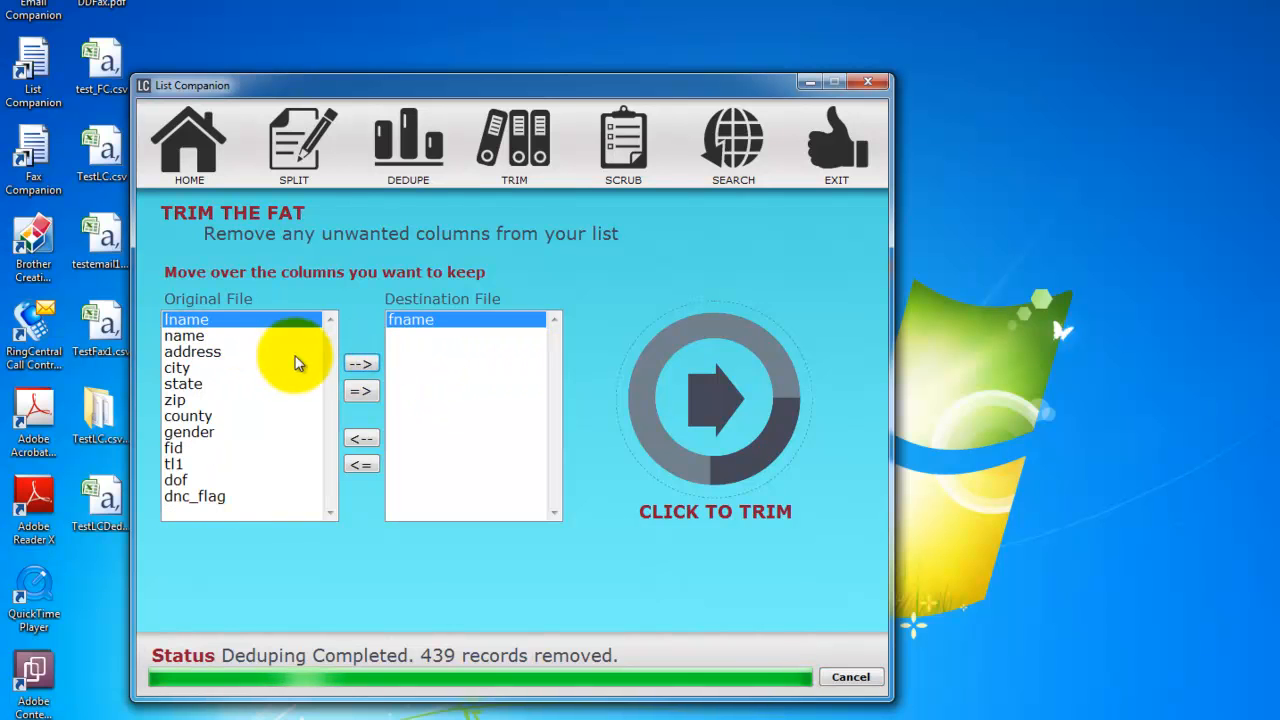
pyautogui.click(362, 366)
pyautogui.click(243, 337)
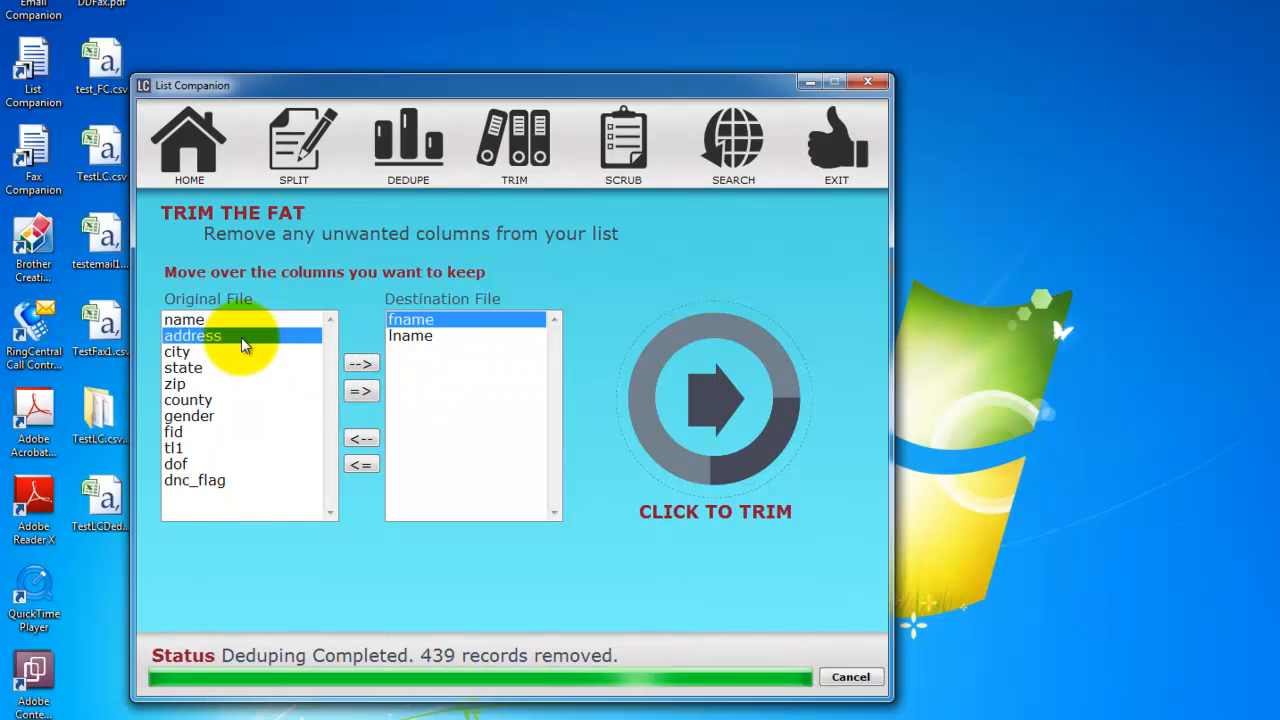
pyautogui.click(362, 366)
pyautogui.click(257, 386)
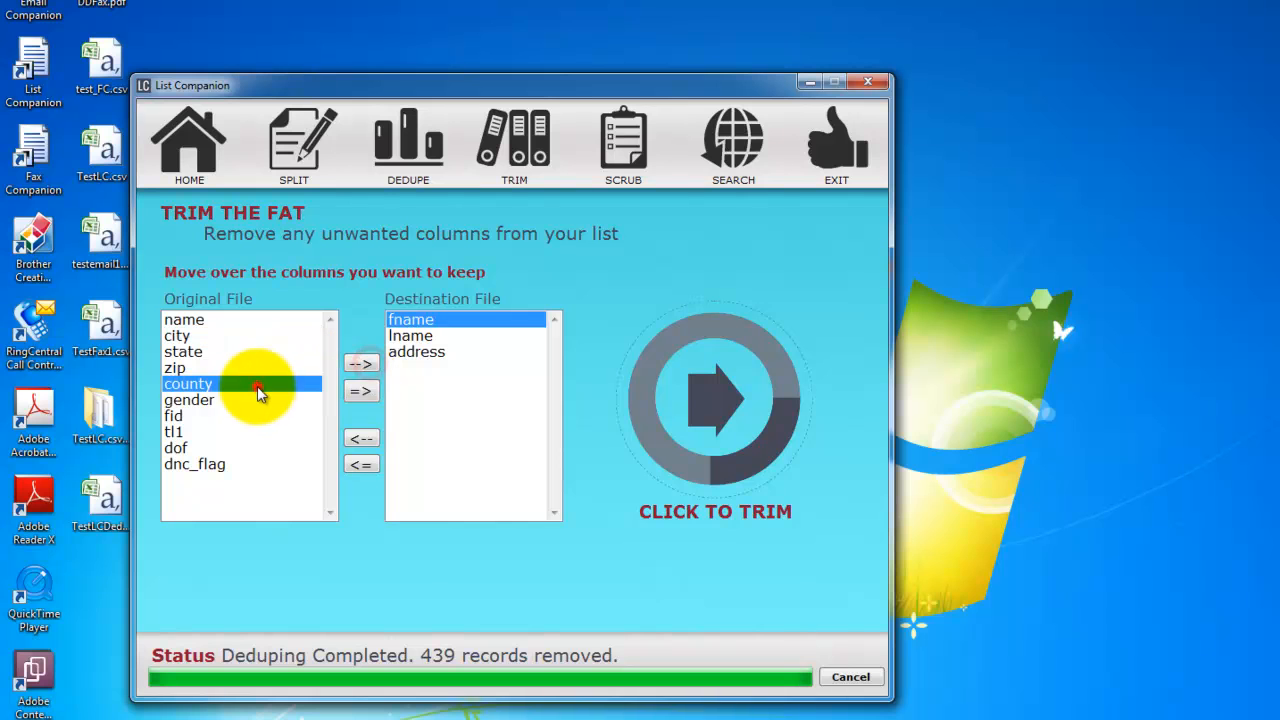
pyautogui.click(367, 366)
pyautogui.click(222, 448)
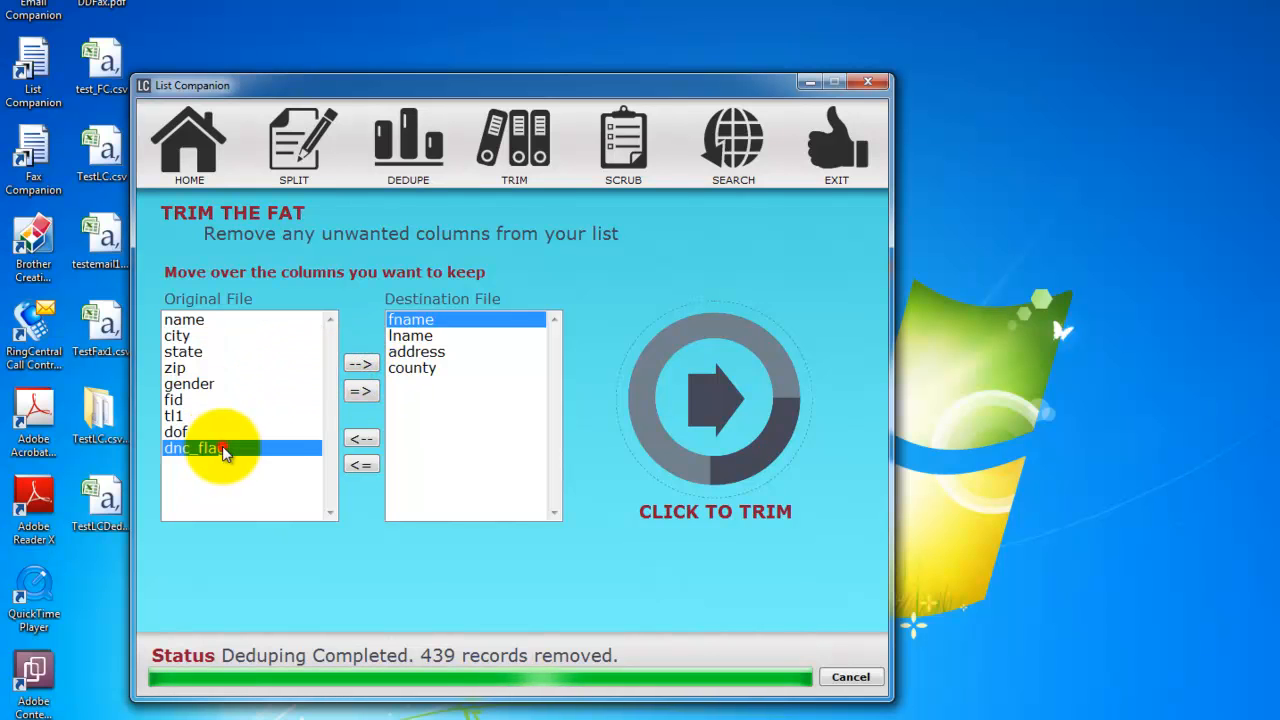
pyautogui.click(359, 366)
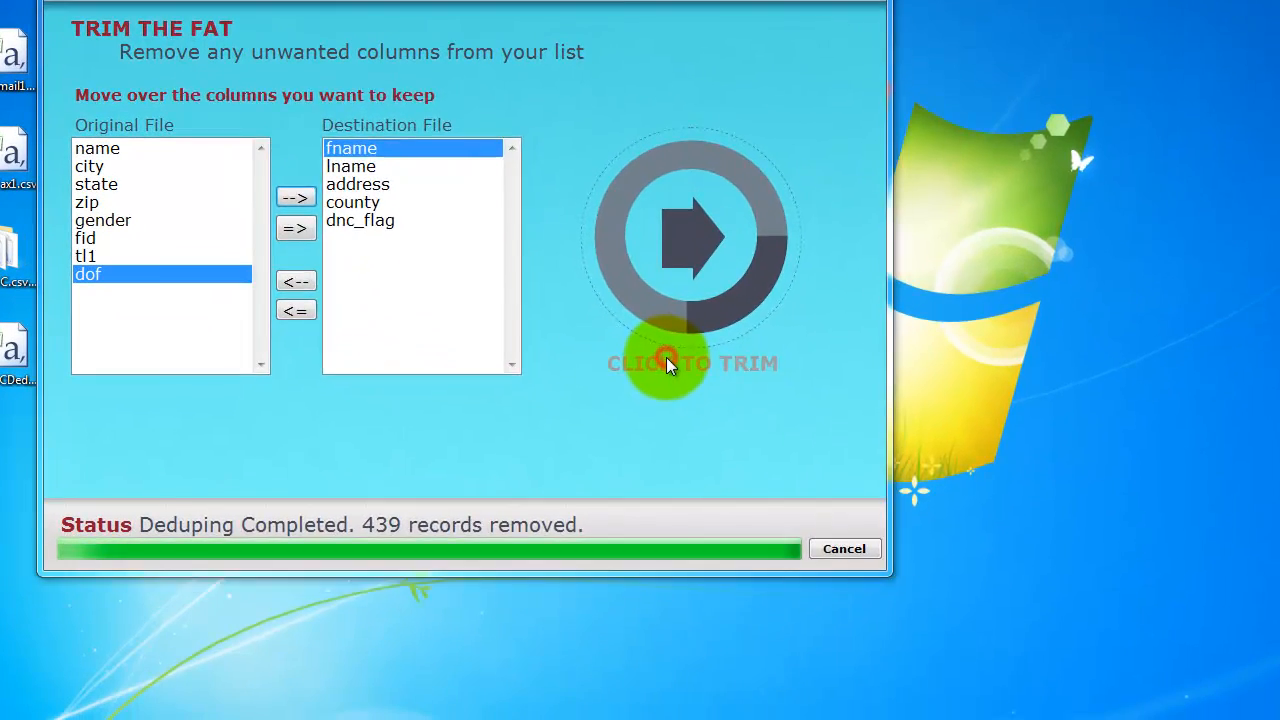
# Trim the list, save the result on the Desktop as TestLCTrim, and close the output folder
pyautogui.click(690, 505)
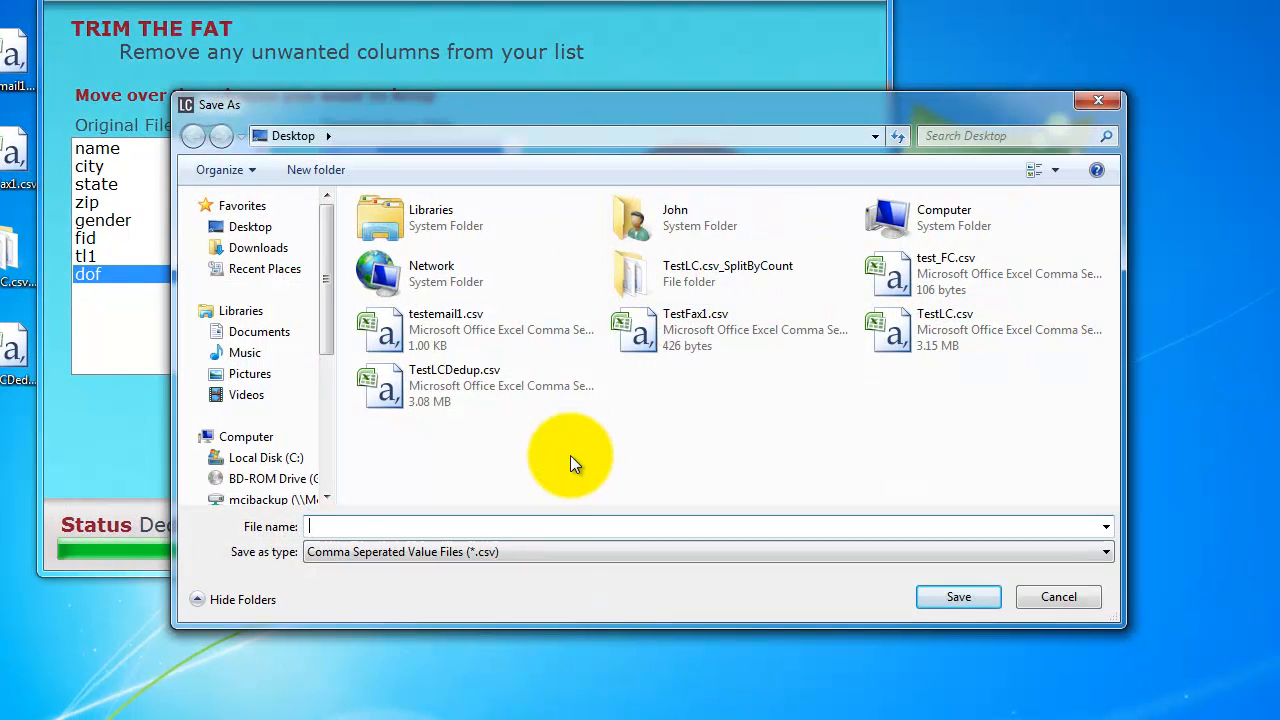
pyautogui.write('Test')
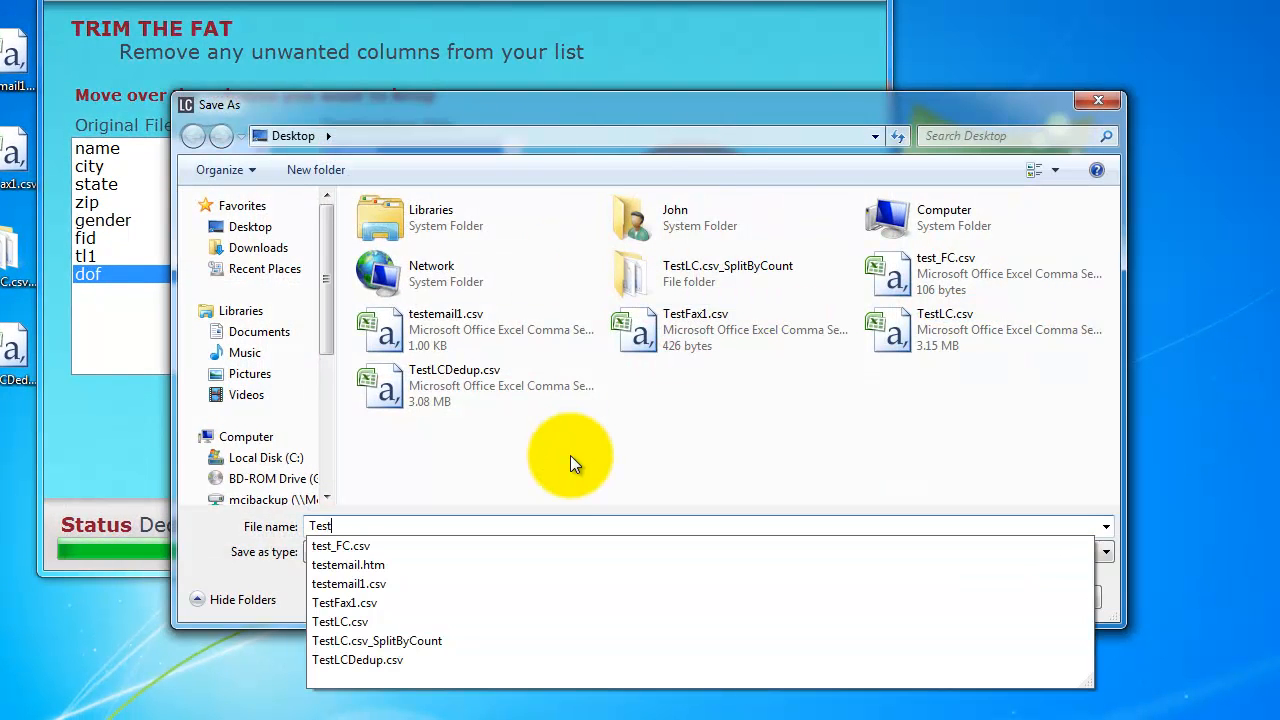
pyautogui.write('LCTrim')
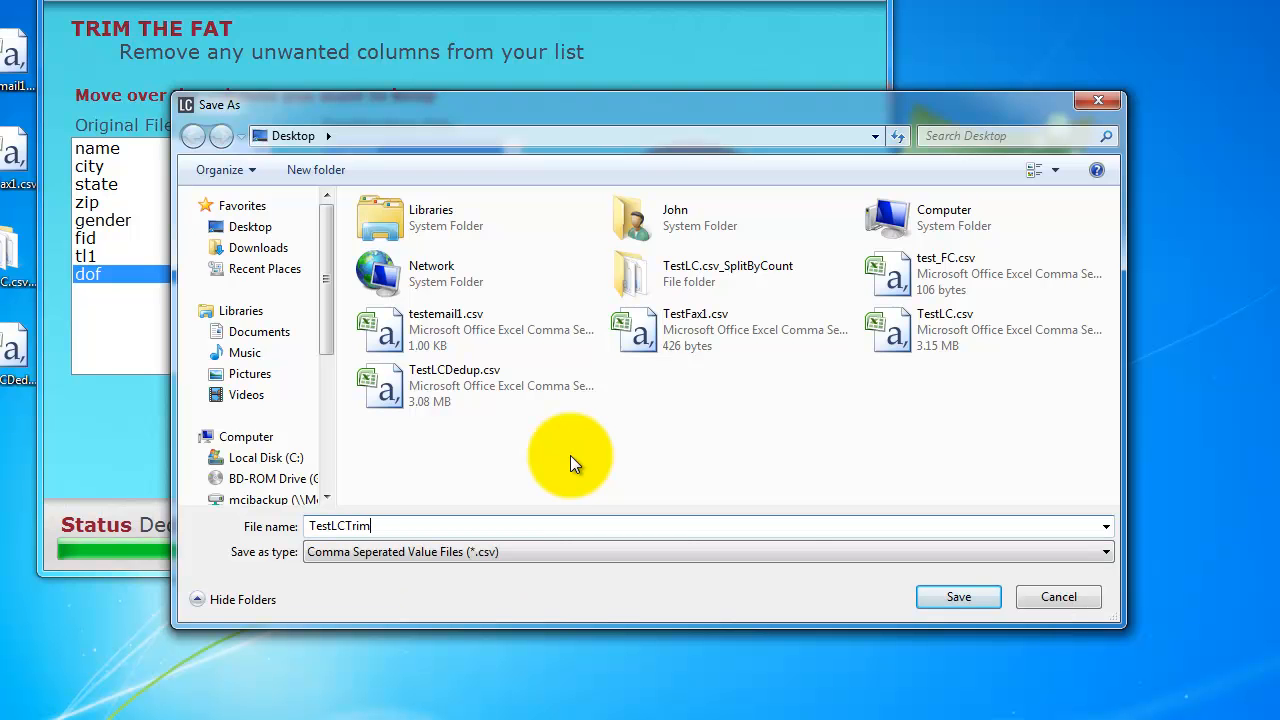
pyautogui.click(958, 596)
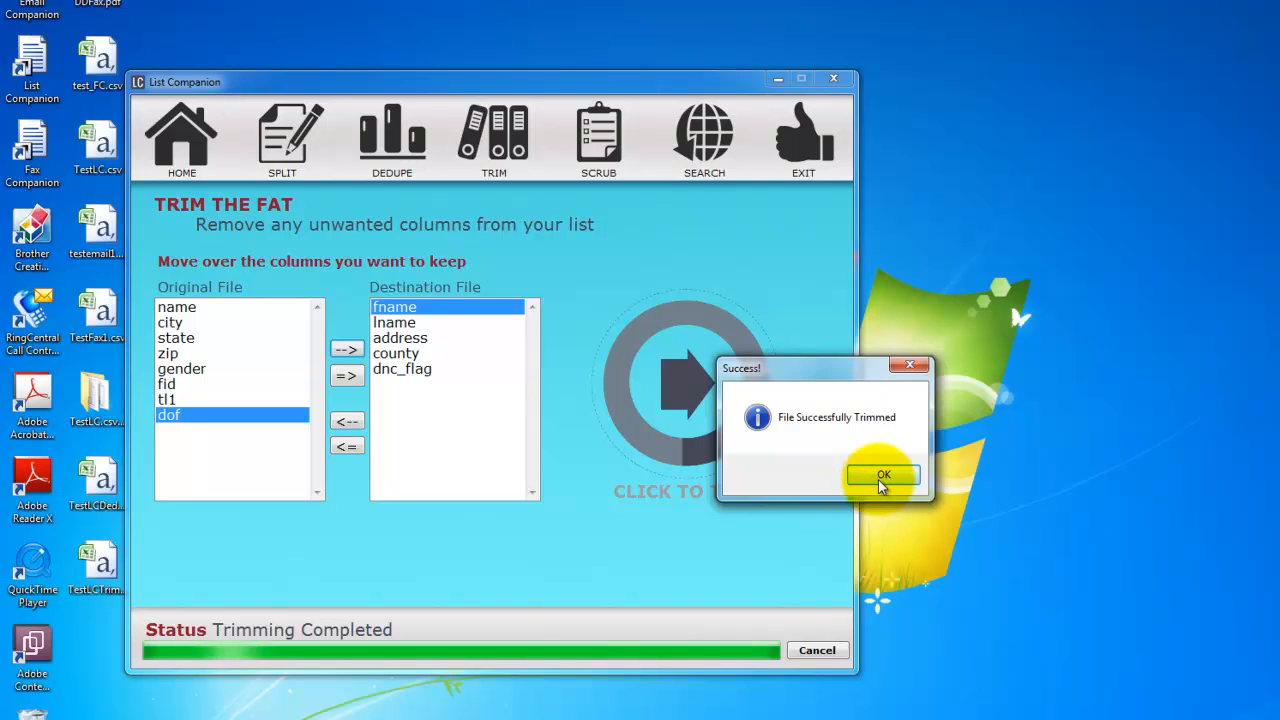
pyautogui.click(884, 474)
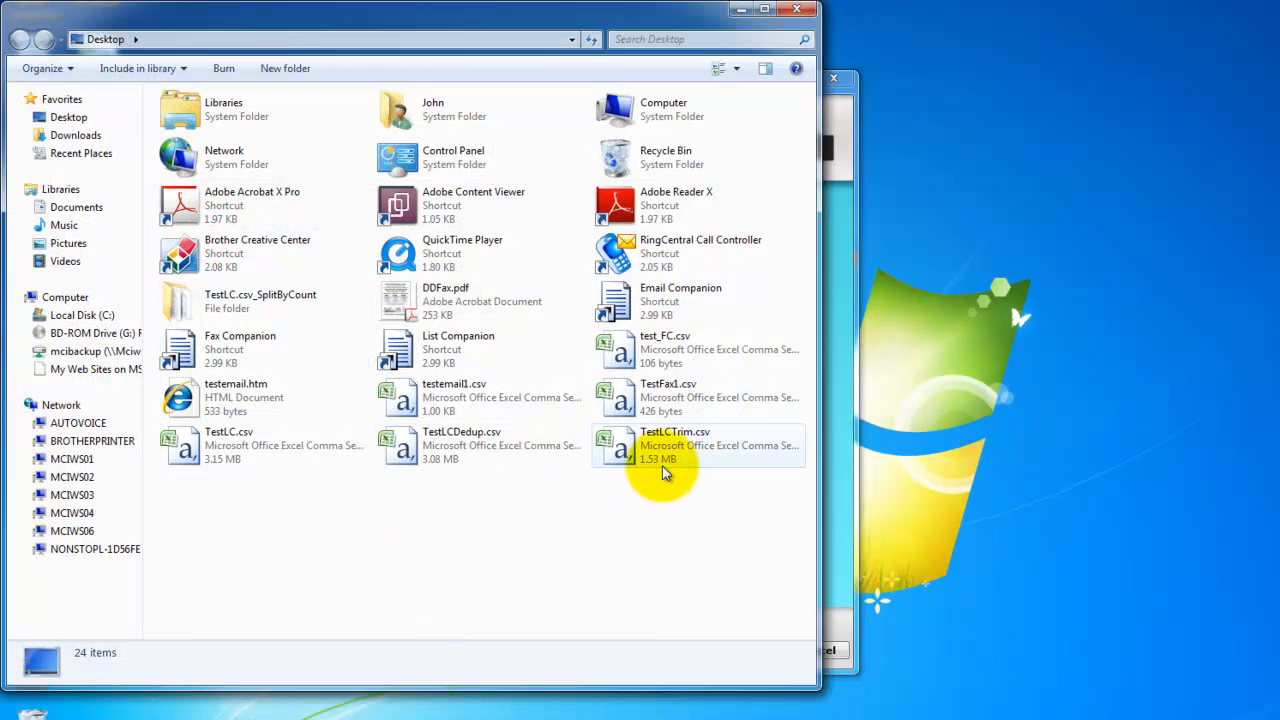
pyautogui.click(671, 463)
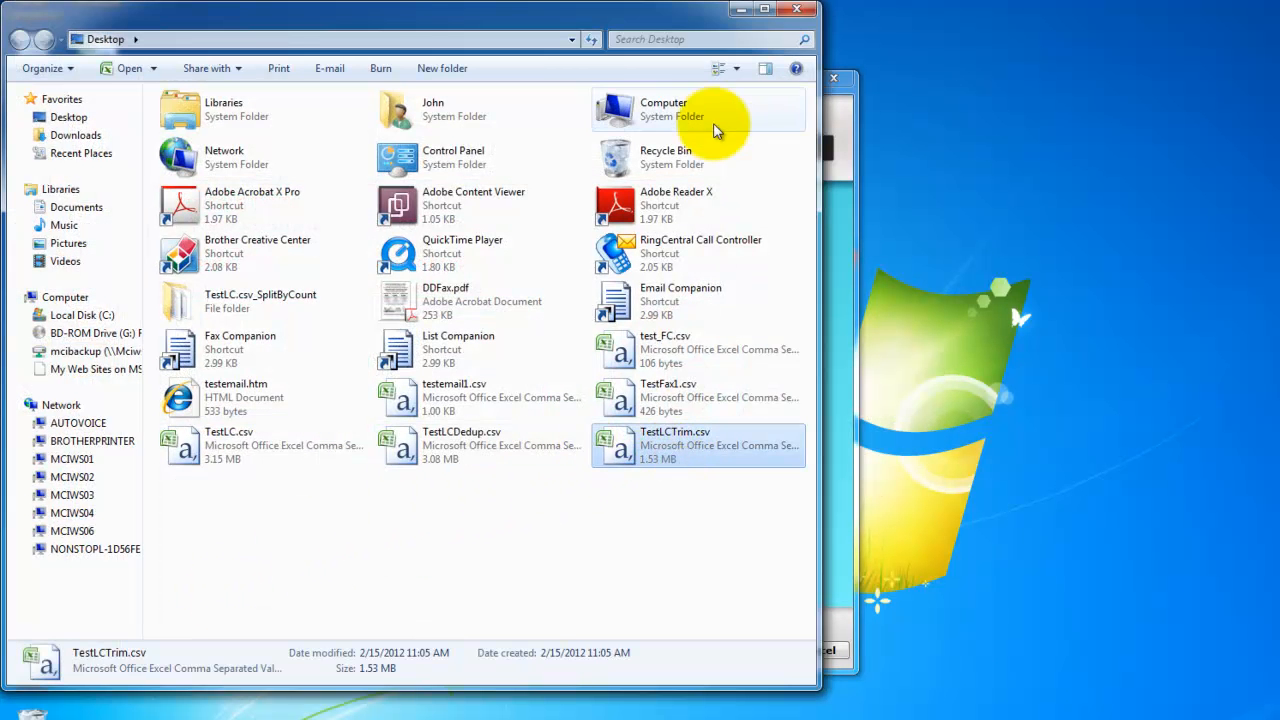
pyautogui.click(799, 9)
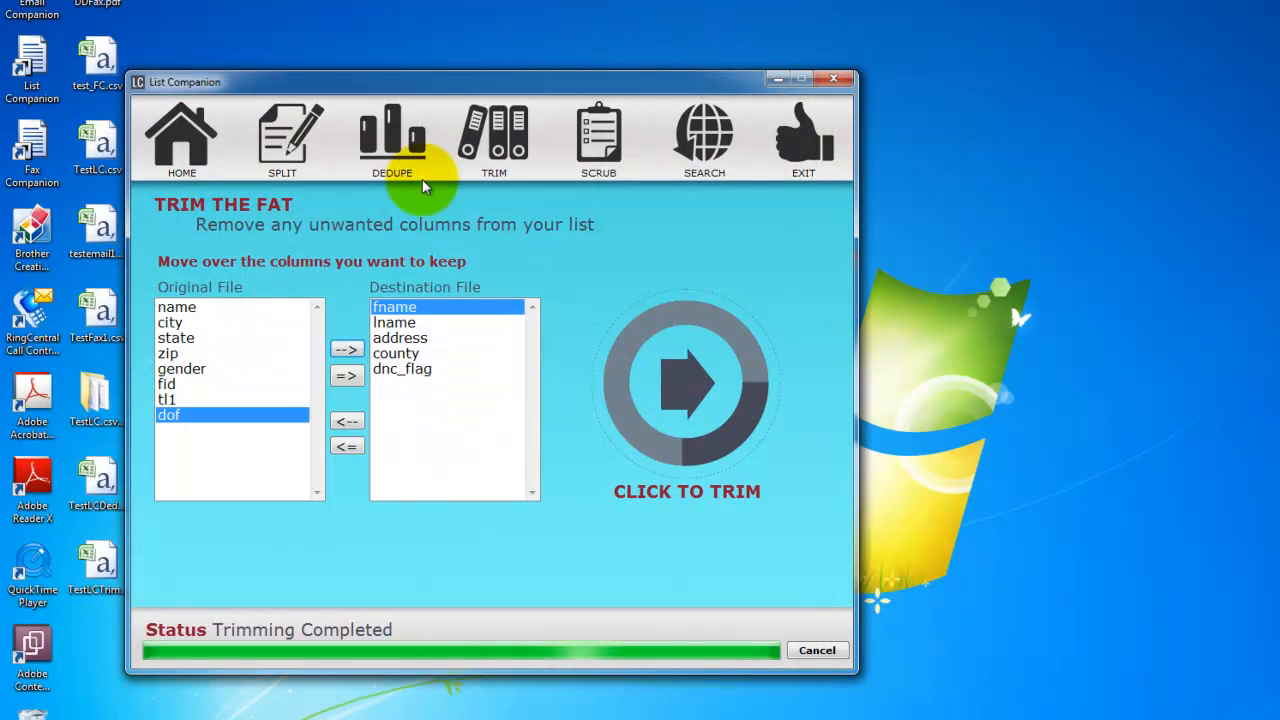
# Set up a scrub on the list's zip field with TestLCDedup.csv from the Desktop as the suppression file
pyautogui.click(602, 163)
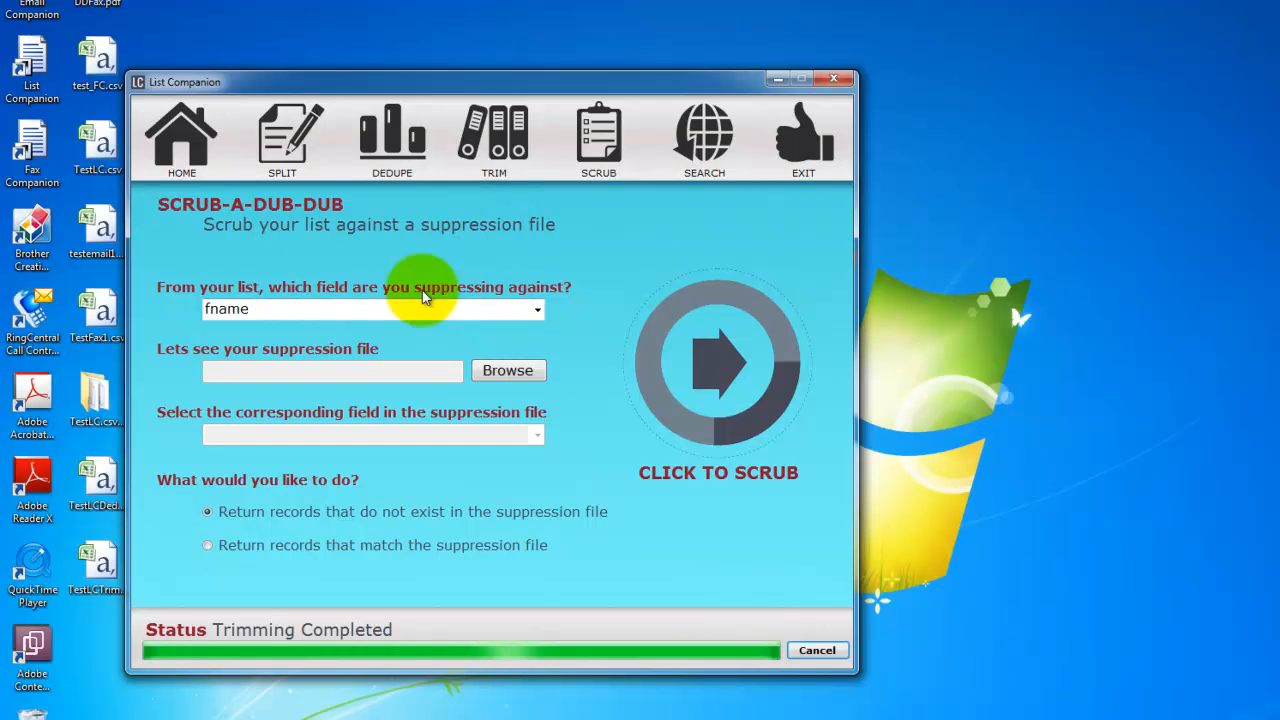
pyautogui.click(535, 310)
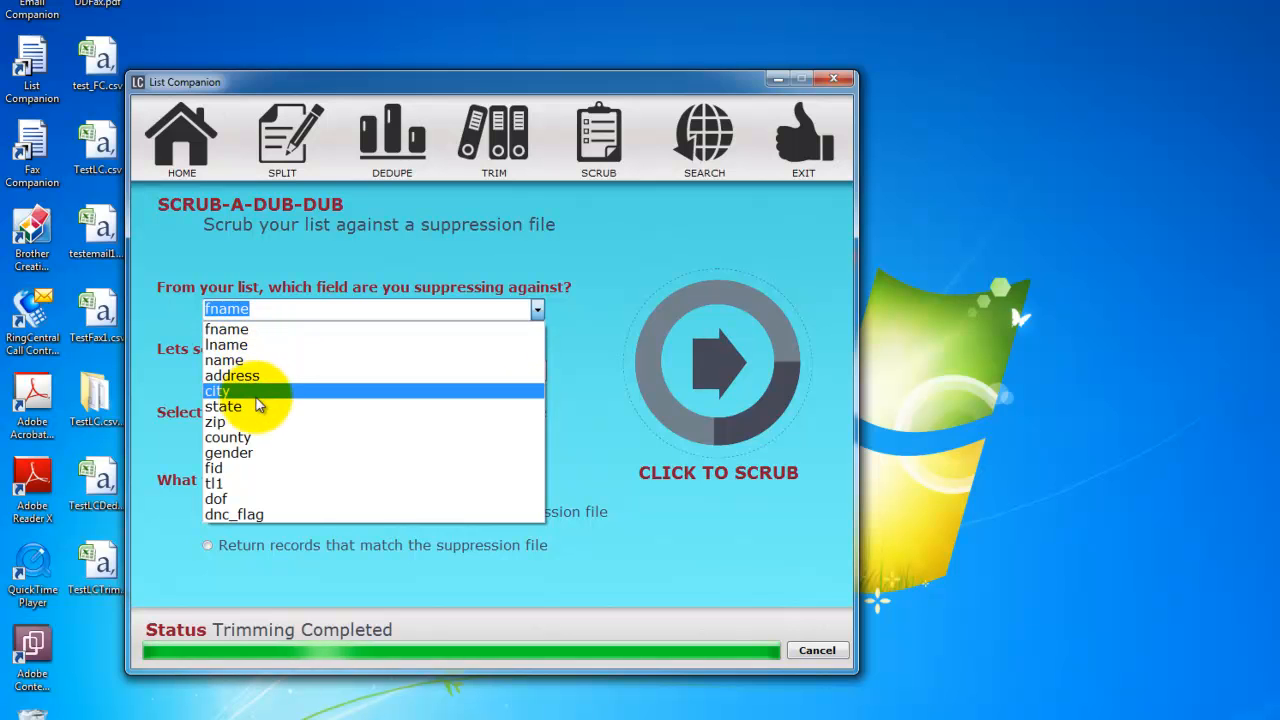
pyautogui.click(258, 424)
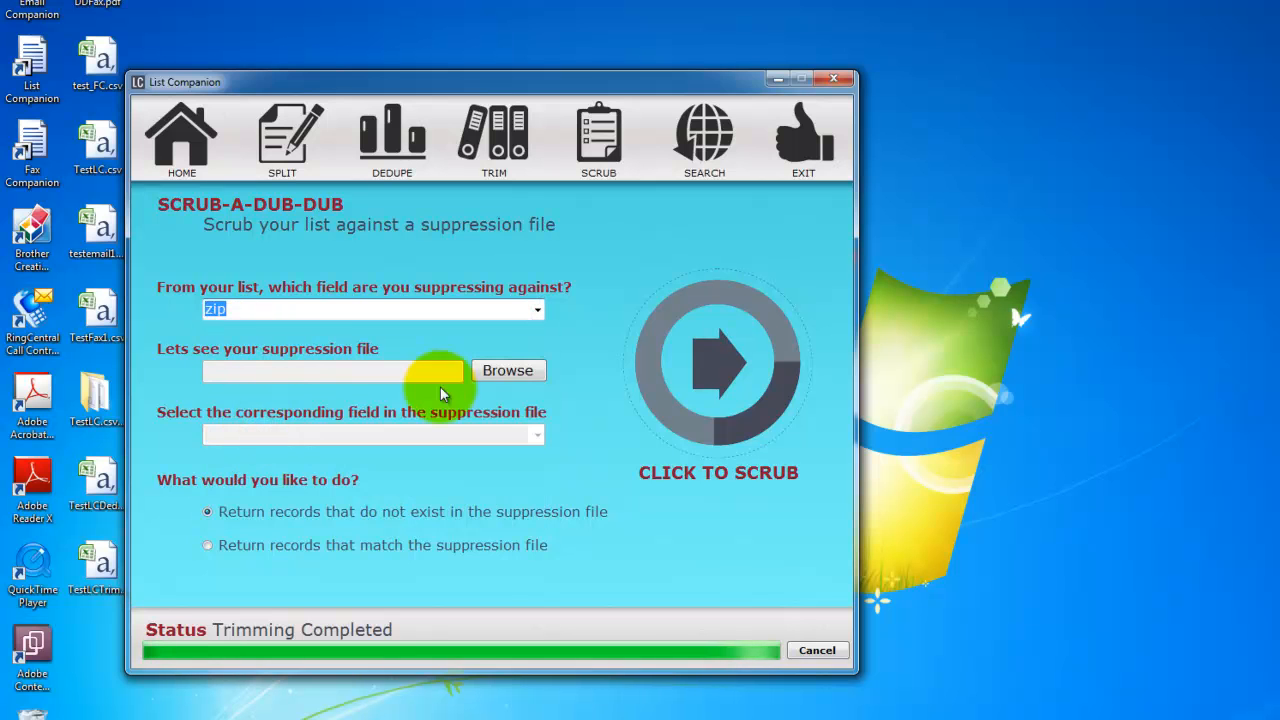
pyautogui.click(510, 372)
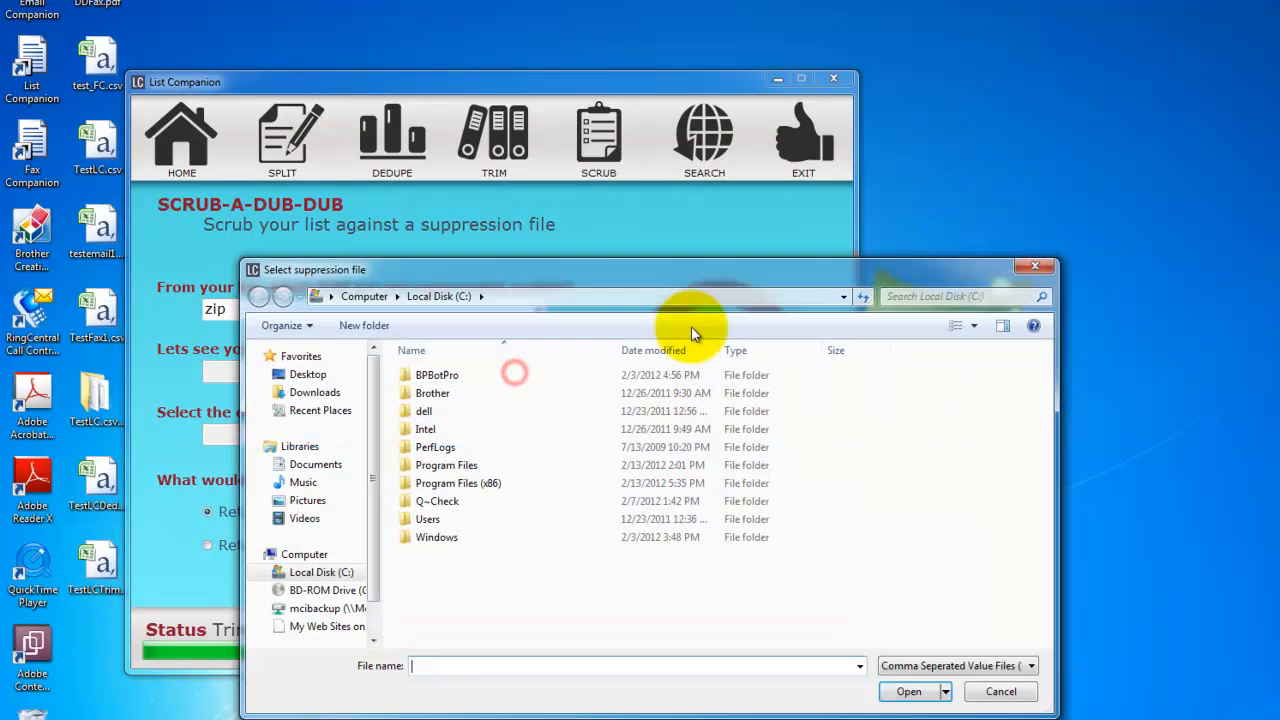
pyautogui.click(310, 377)
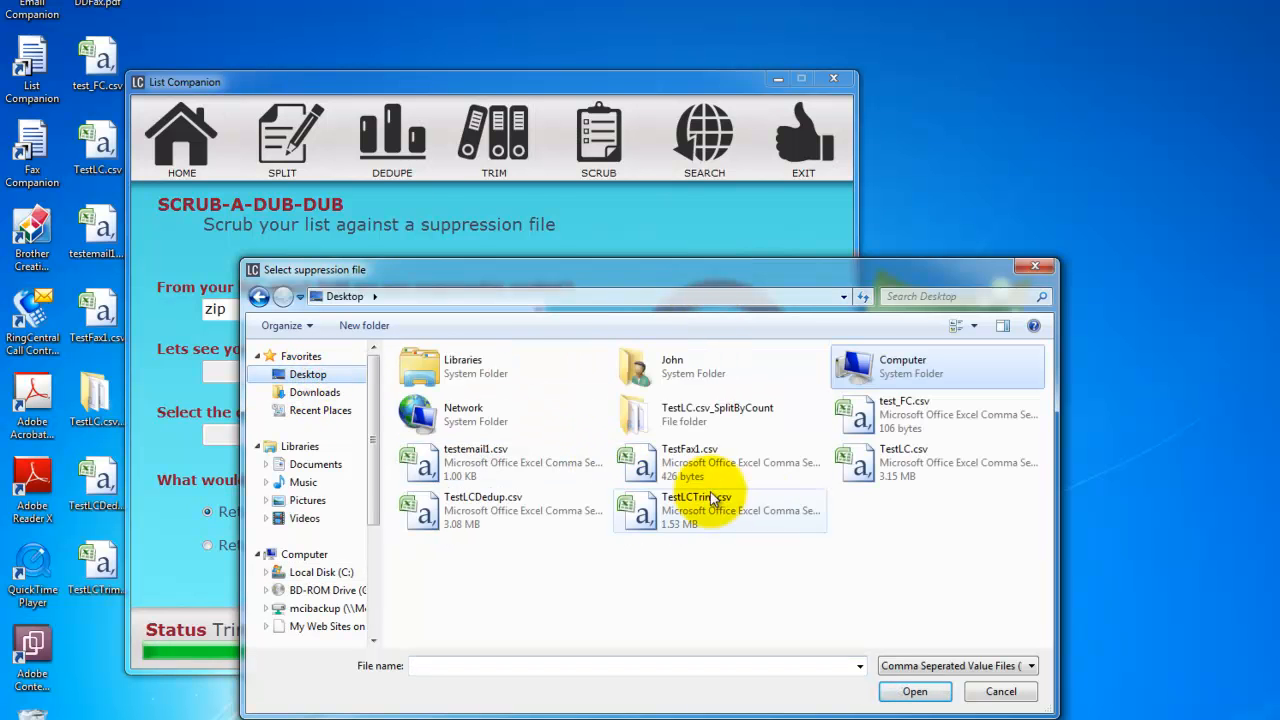
pyautogui.click(689, 516)
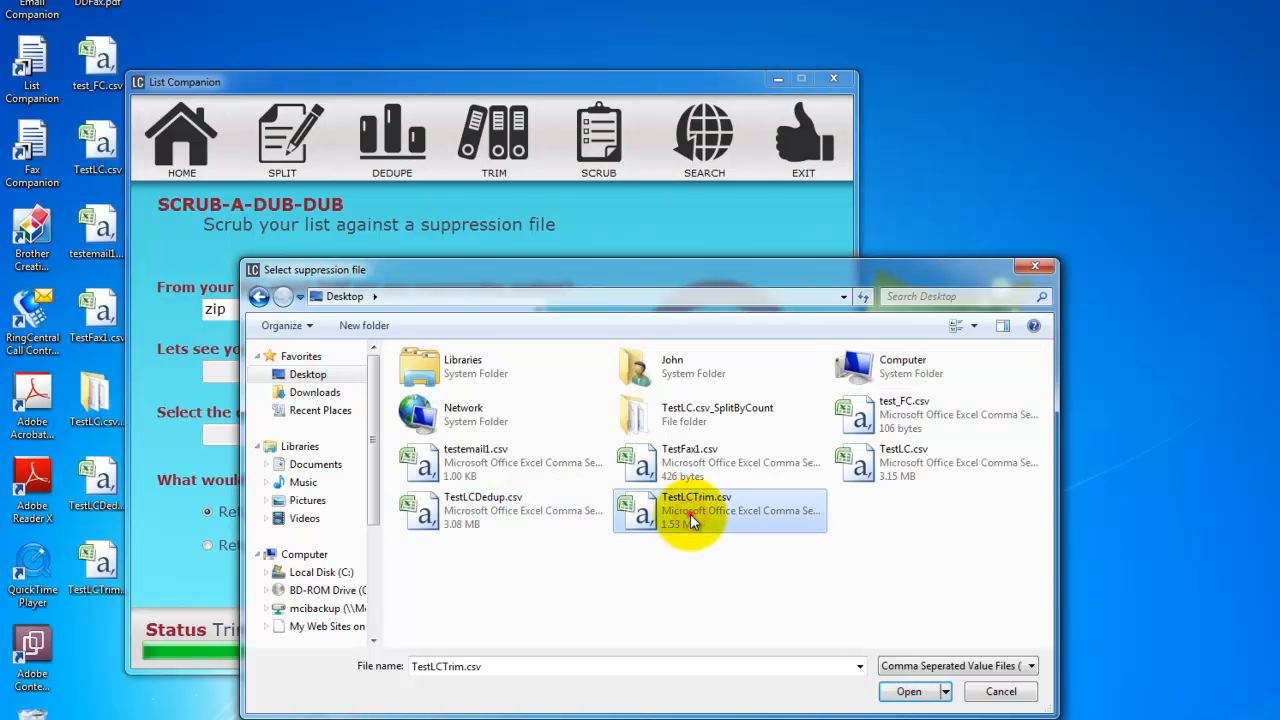
pyautogui.doubleClick(519, 512)
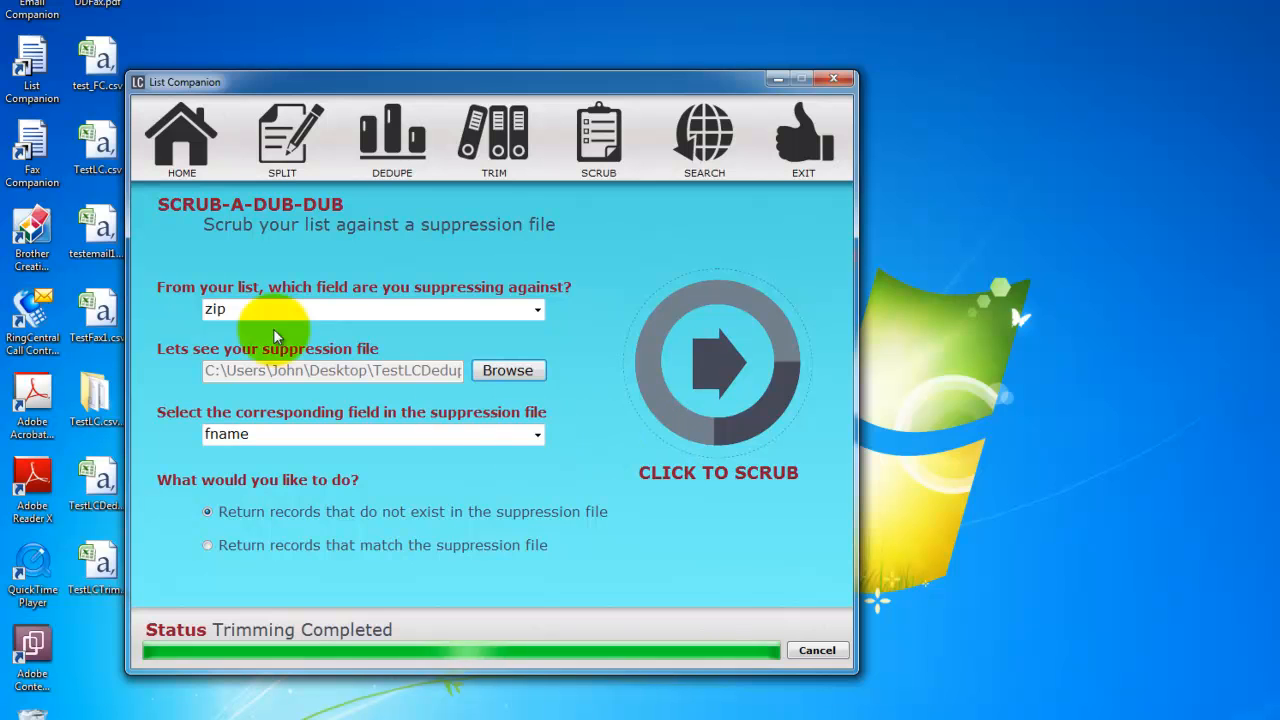
# Choose zip as the corresponding suppression file field and return the records that do not exist in that file
pyautogui.click(537, 436)
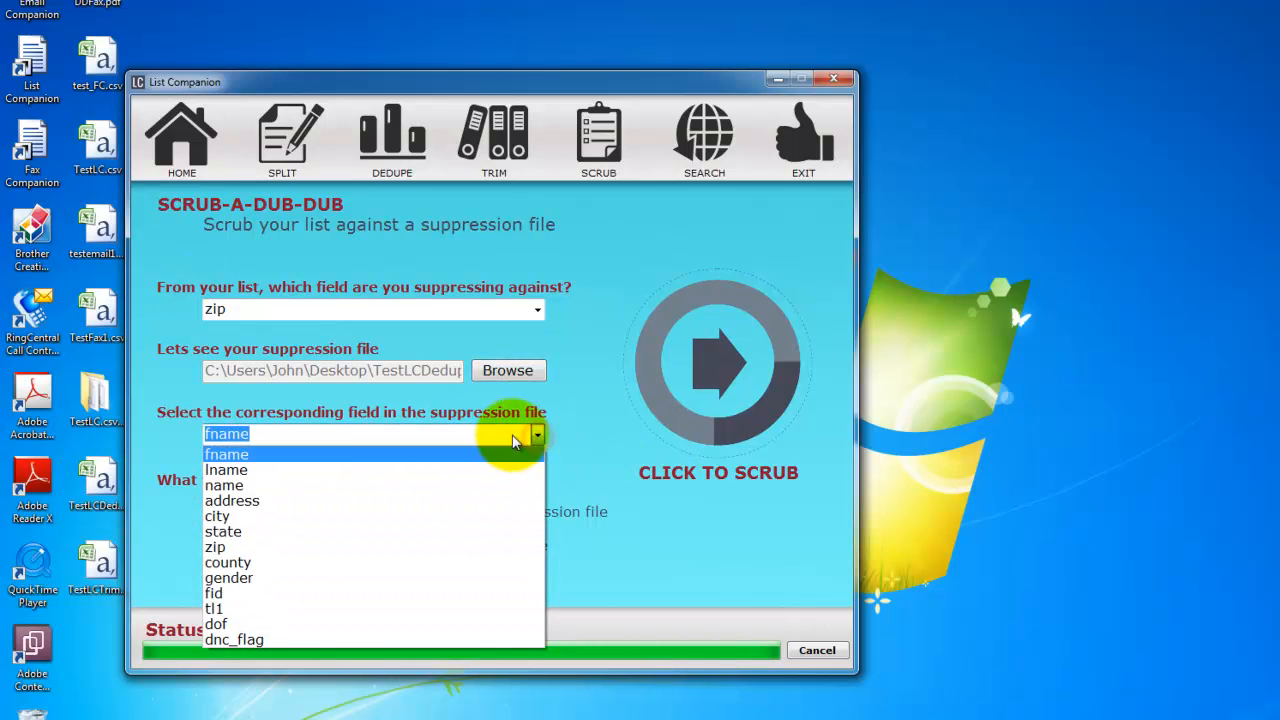
pyautogui.click(228, 537)
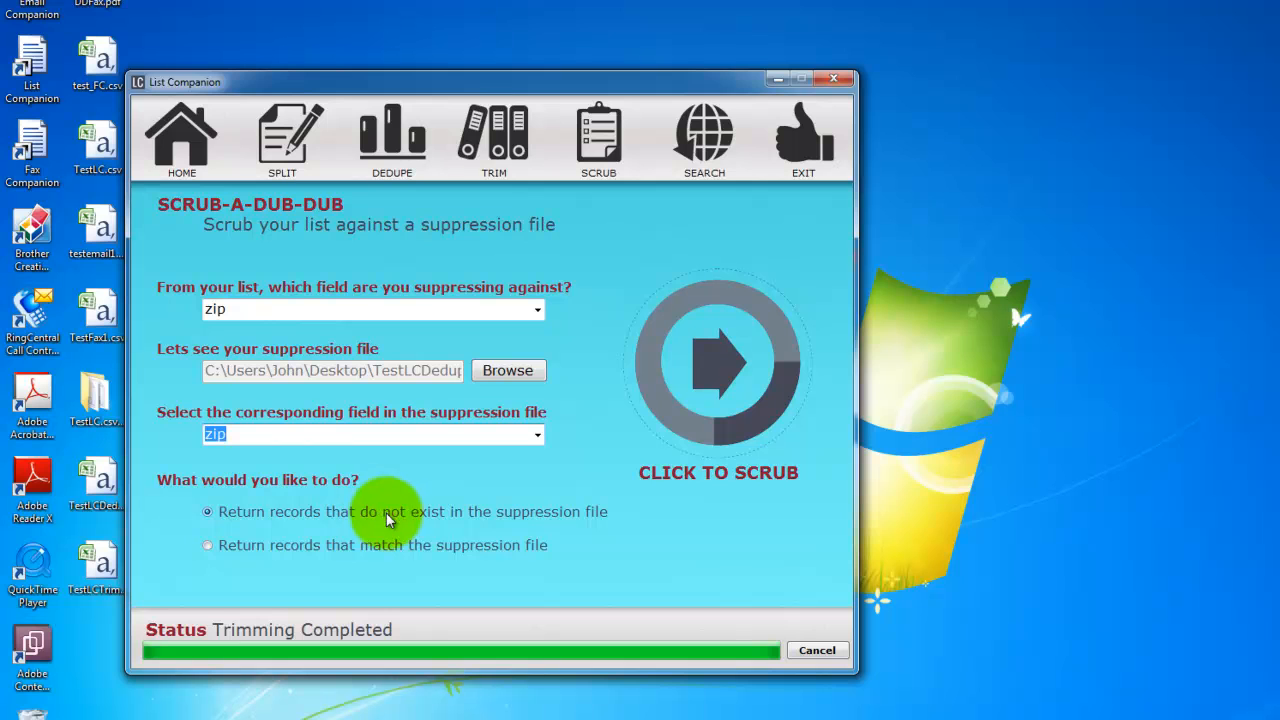
pyautogui.click(207, 546)
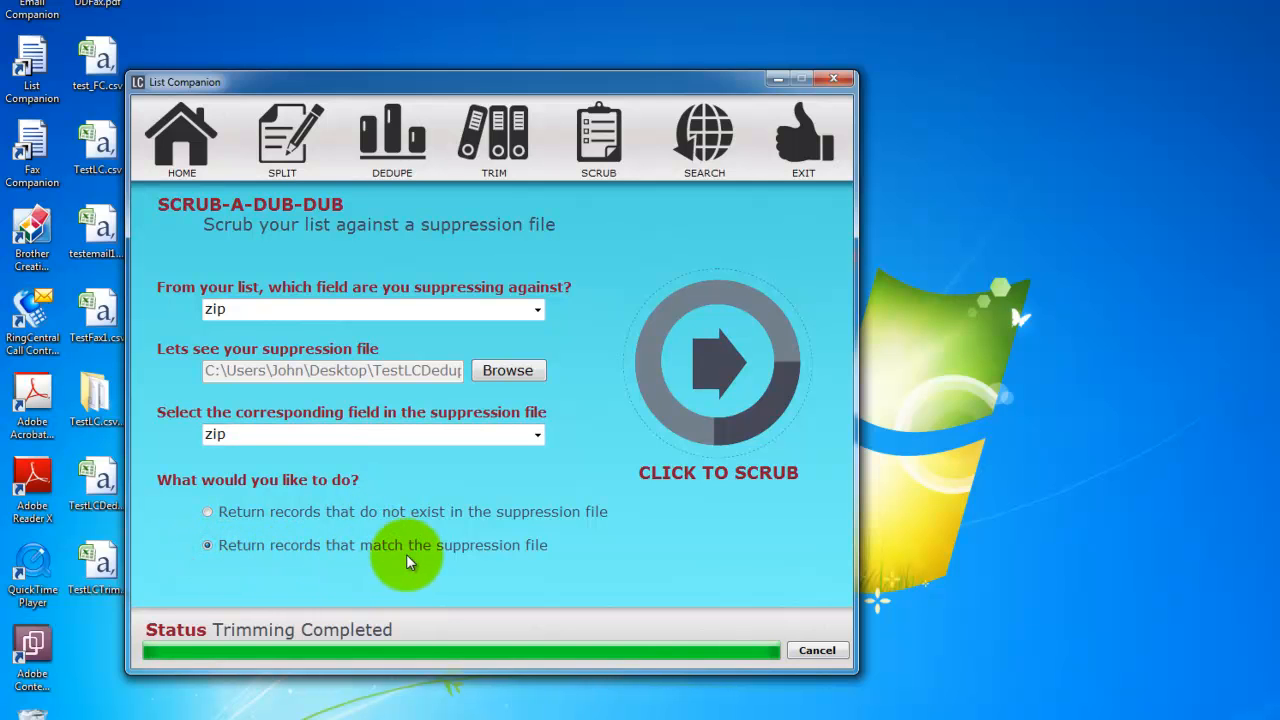
pyautogui.click(208, 511)
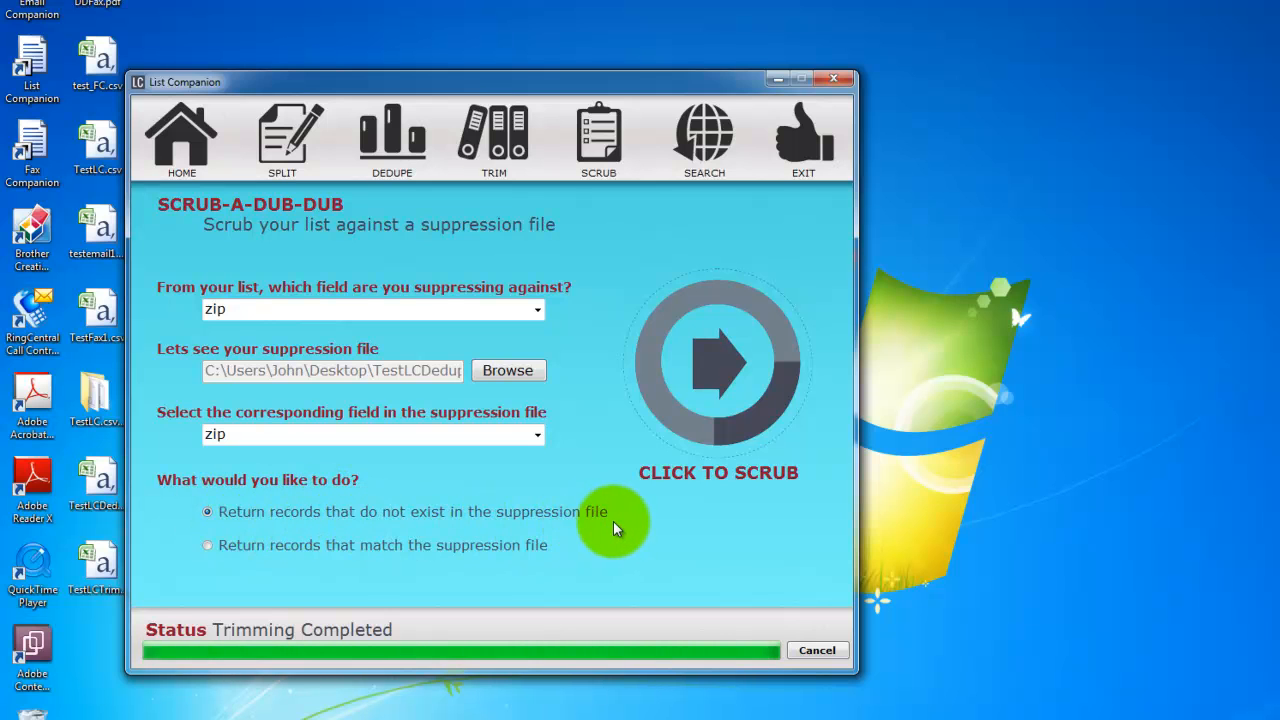
# Scrub the list, save the result on the Desktop as TestLCScrub, and close the output folder
pyautogui.click(720, 466)
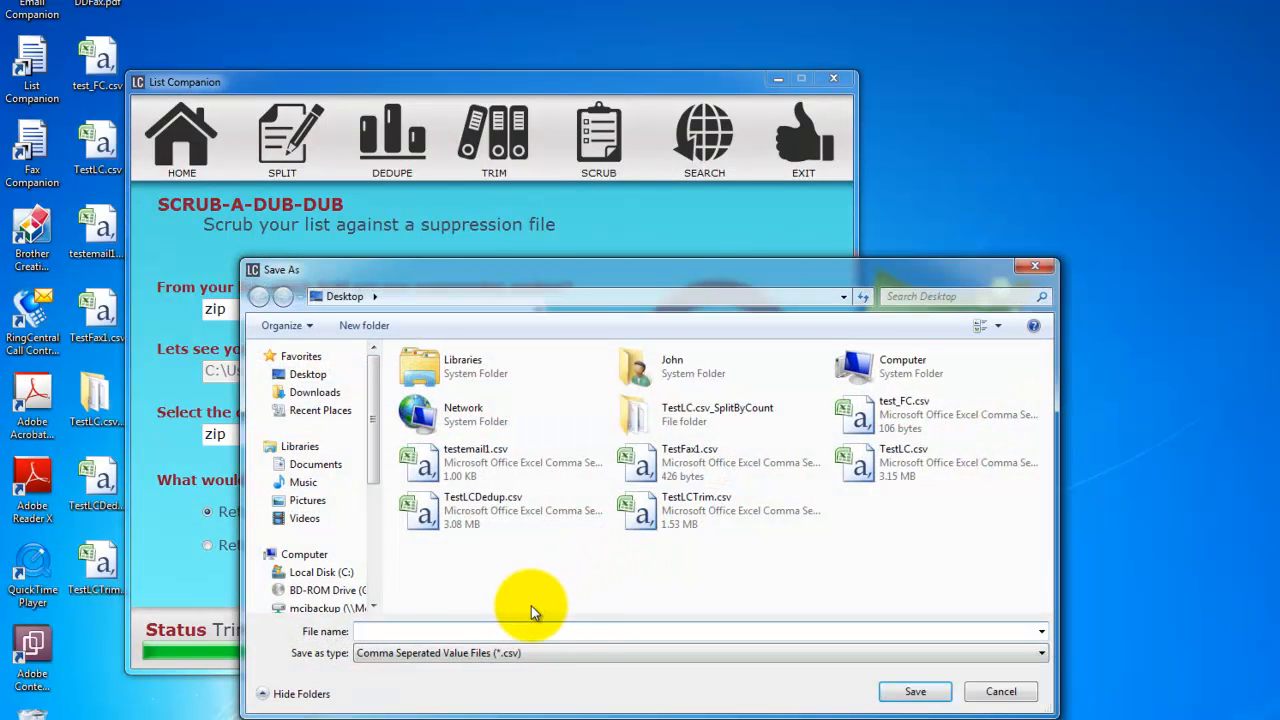
pyautogui.write('TestLCScrub')
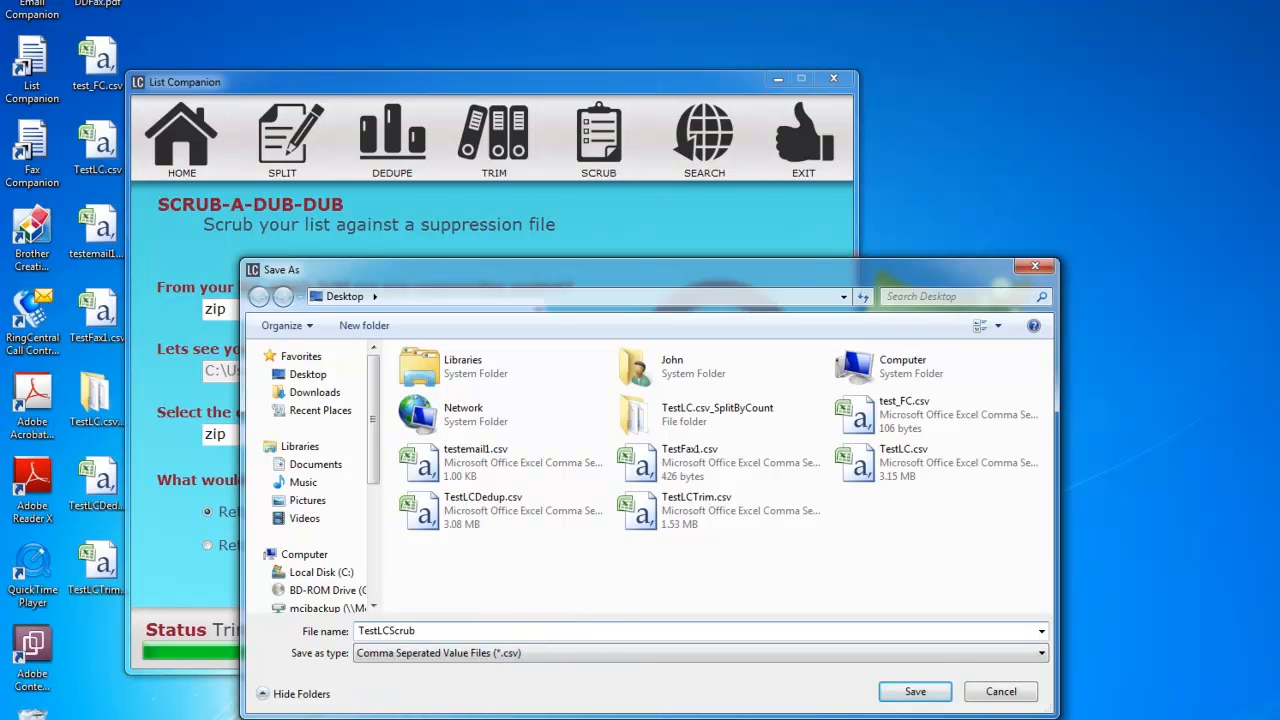
pyautogui.click(915, 691)
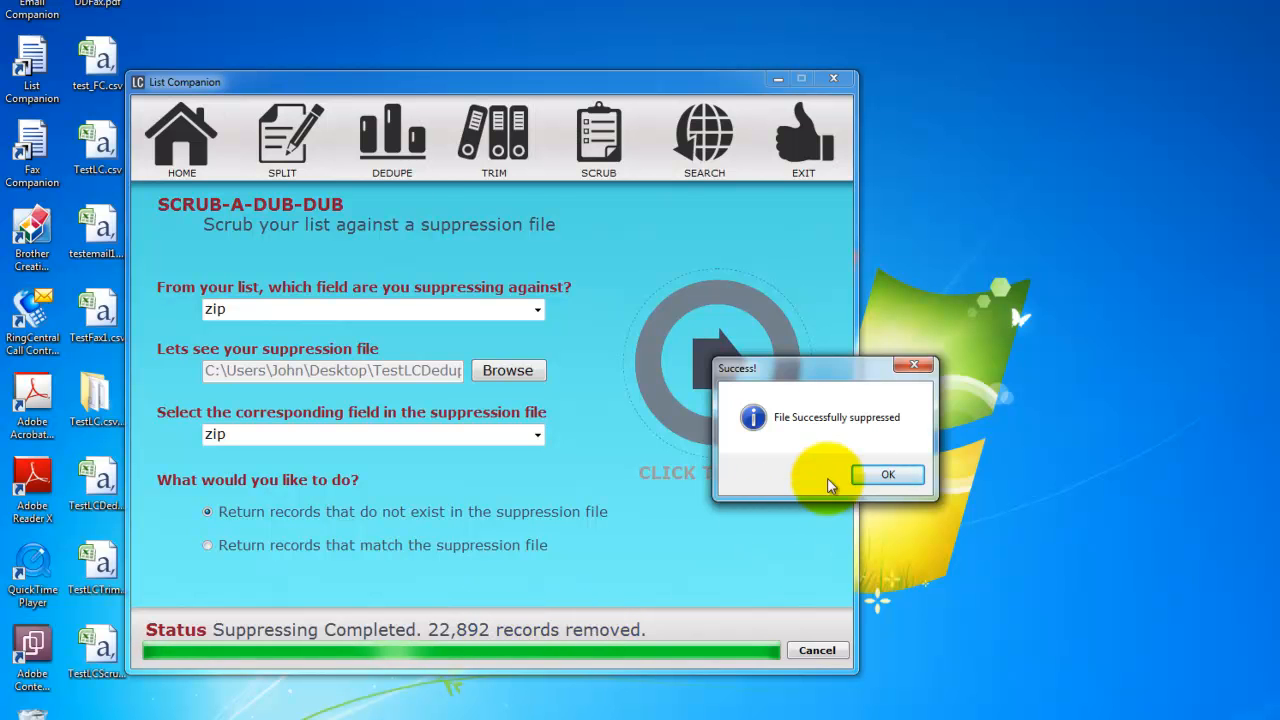
pyautogui.click(881, 476)
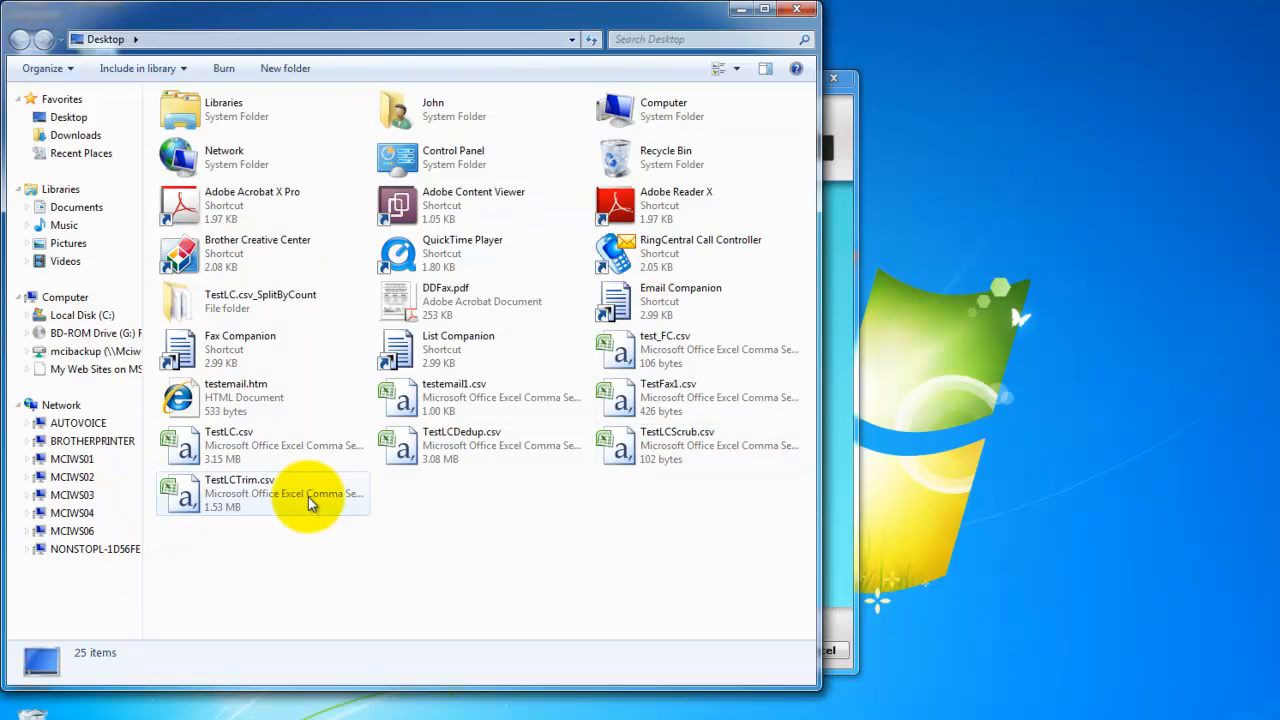
pyautogui.click(660, 458)
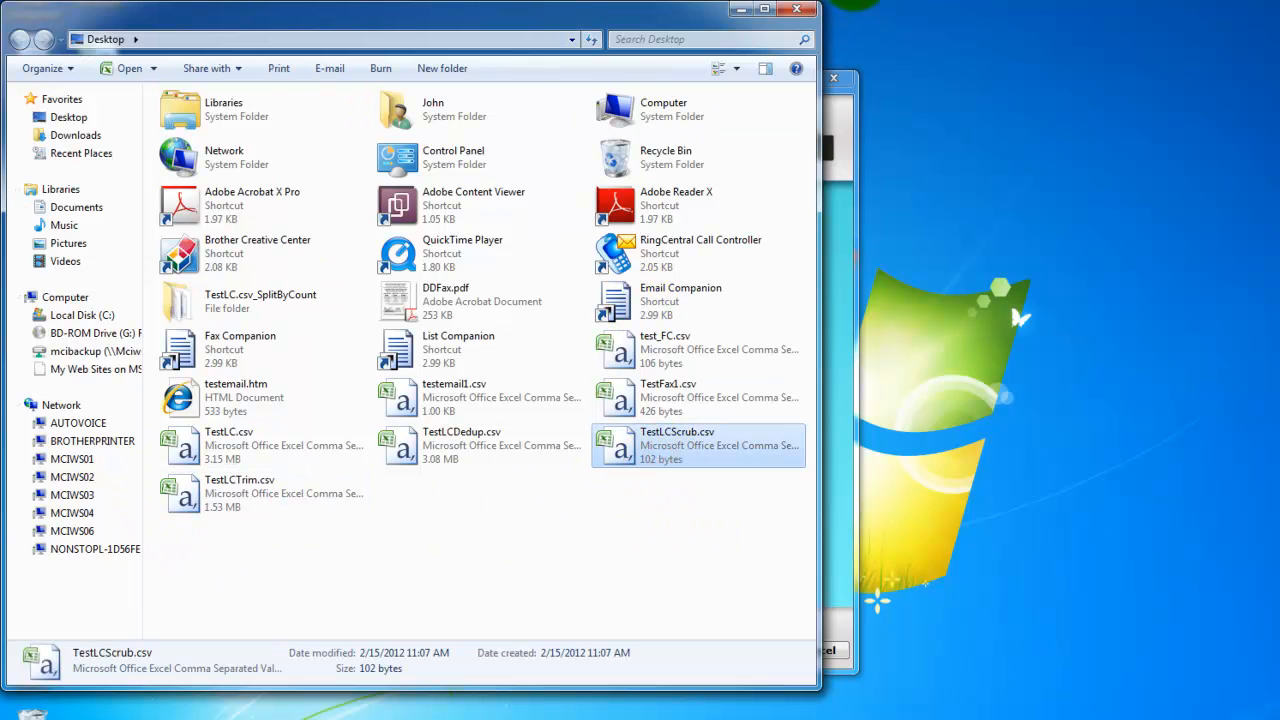
pyautogui.click(789, 12)
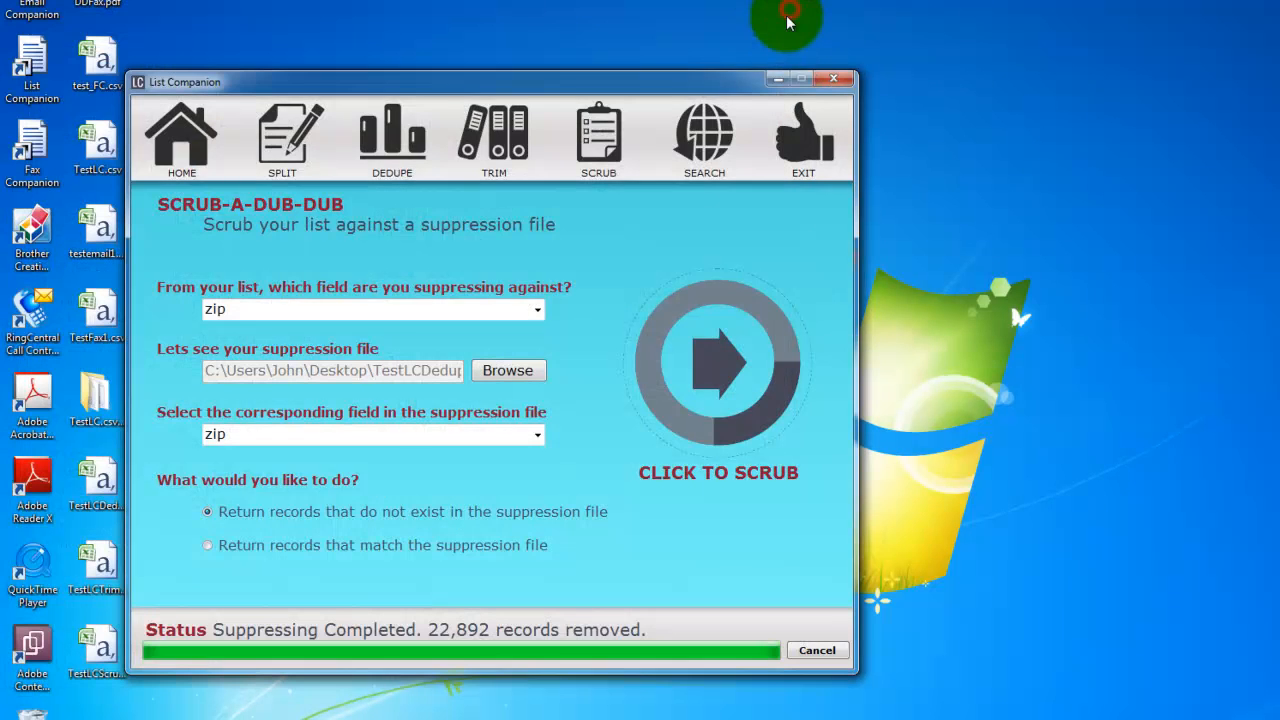
# Set up a search for records whose state equals FL and get a count of the matches
pyautogui.click(706, 155)
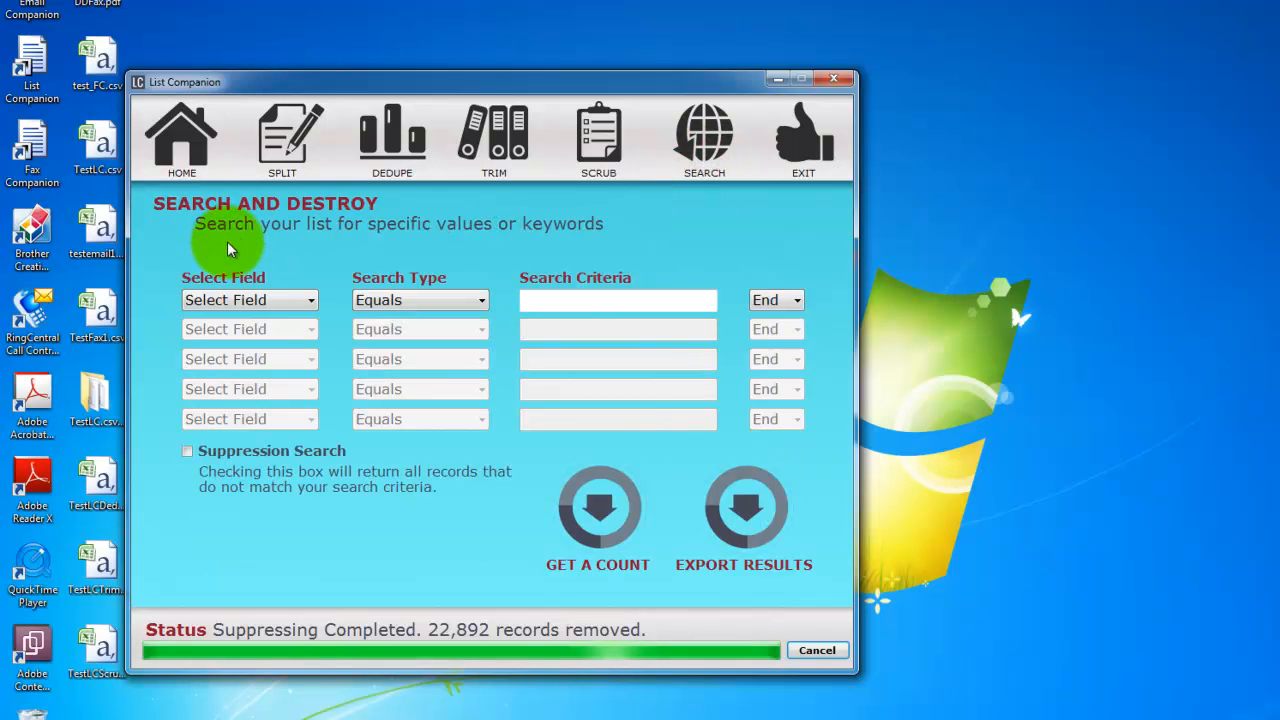
pyautogui.click(277, 302)
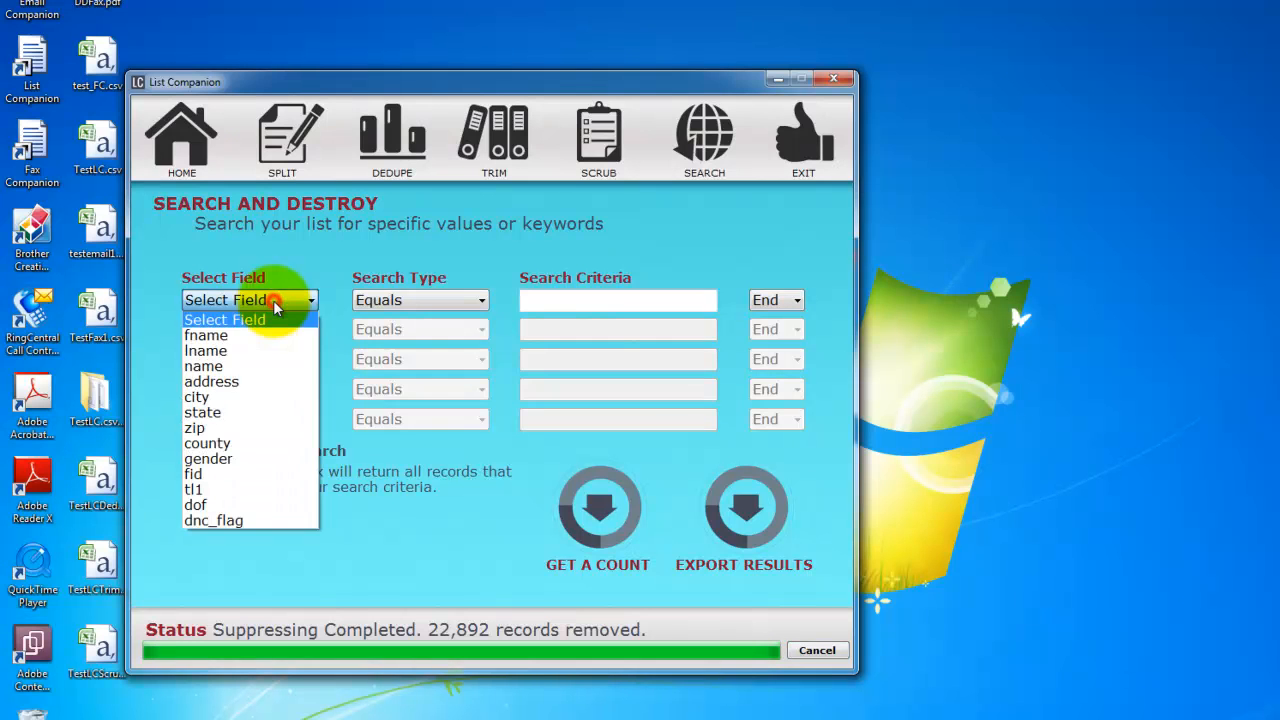
pyautogui.click(230, 410)
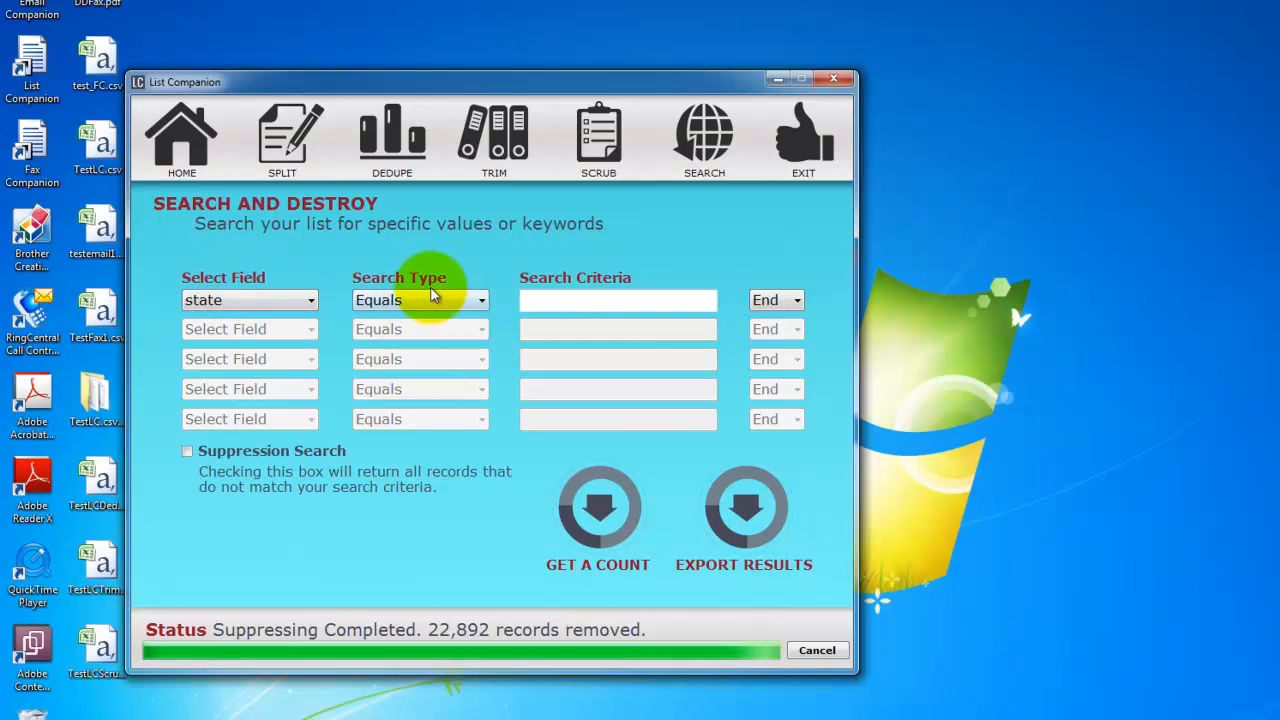
pyautogui.click(570, 304)
pyautogui.write('FL')
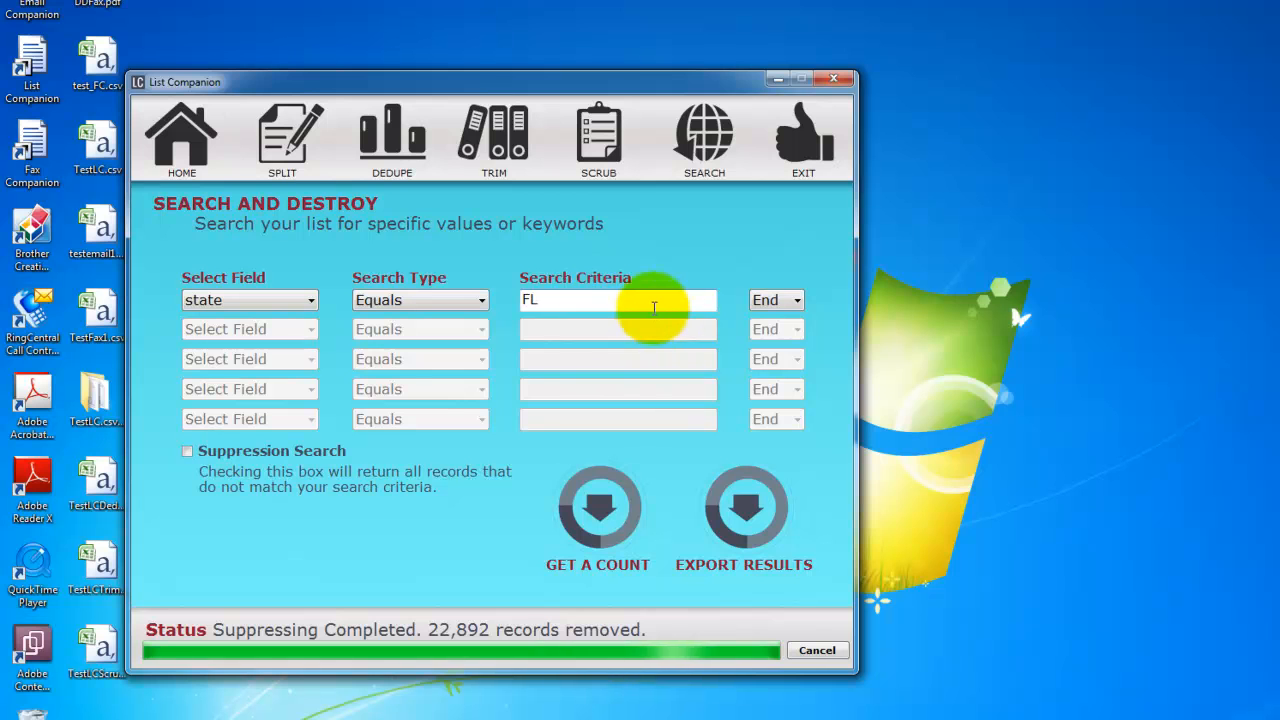
pyautogui.click(603, 530)
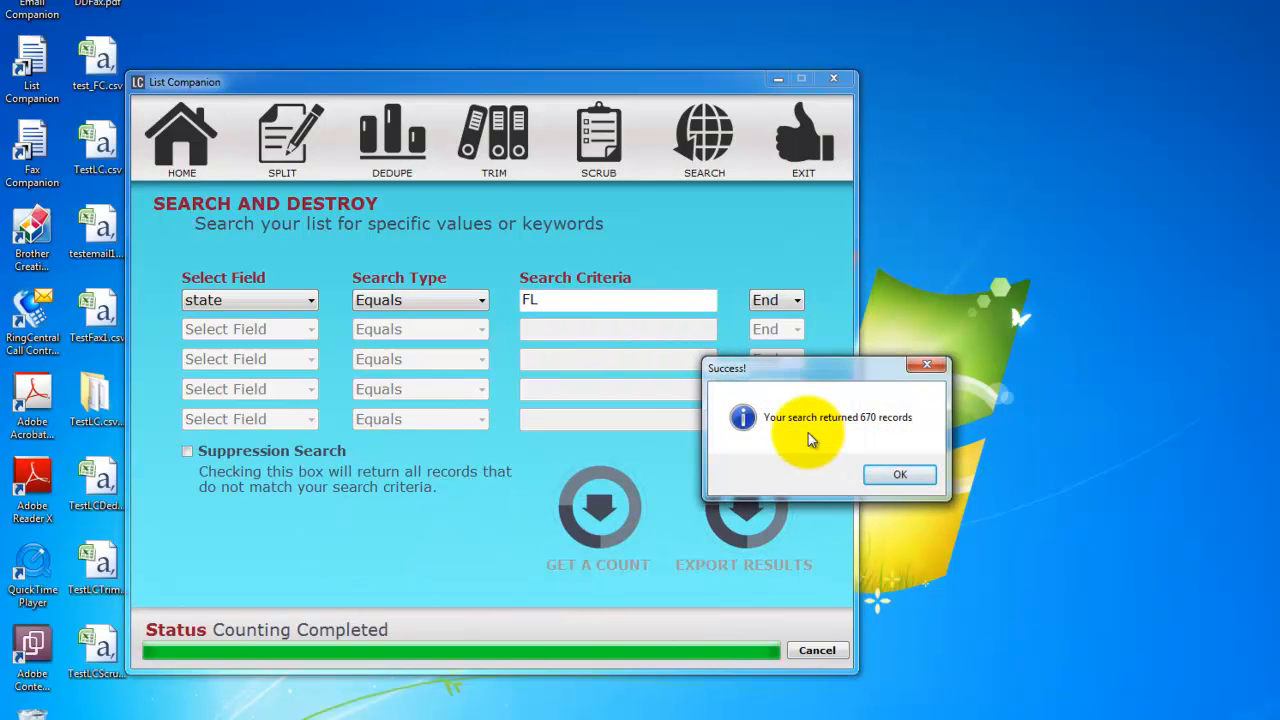
pyautogui.click(897, 475)
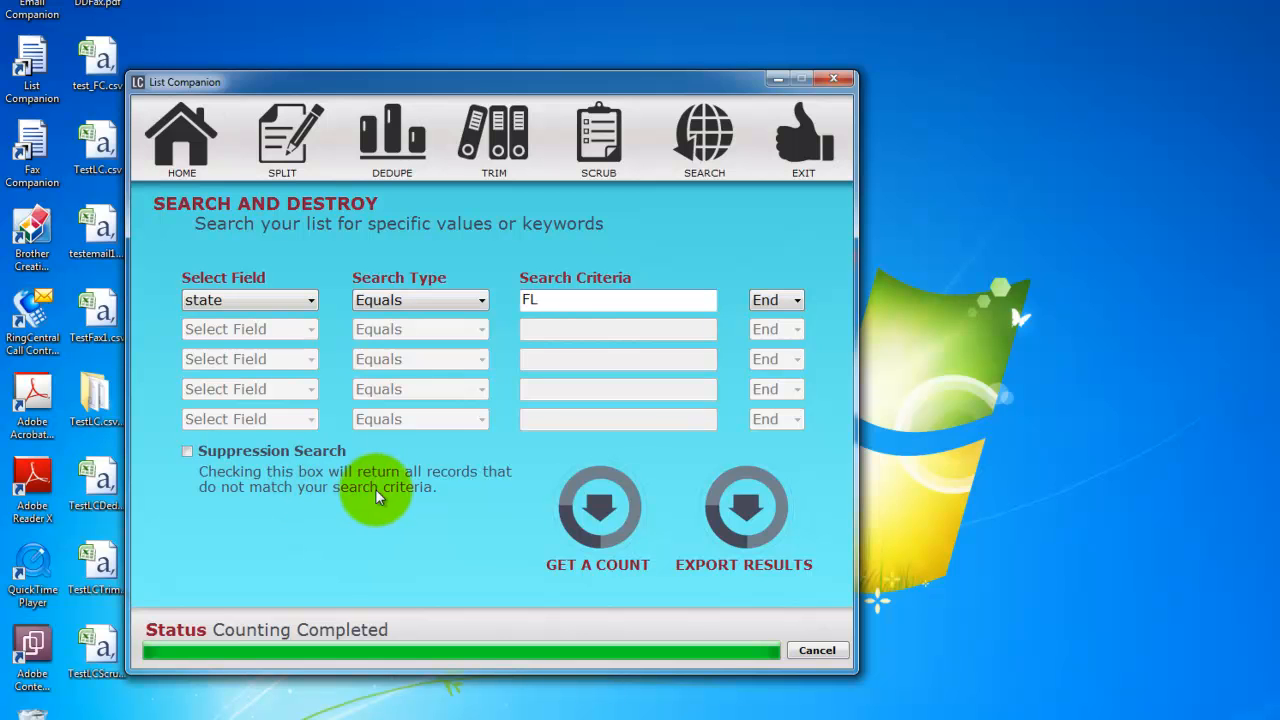
# Export the search results to the Desktop as FLTestLC and select the exported file in the output folder
pyautogui.click(745, 545)
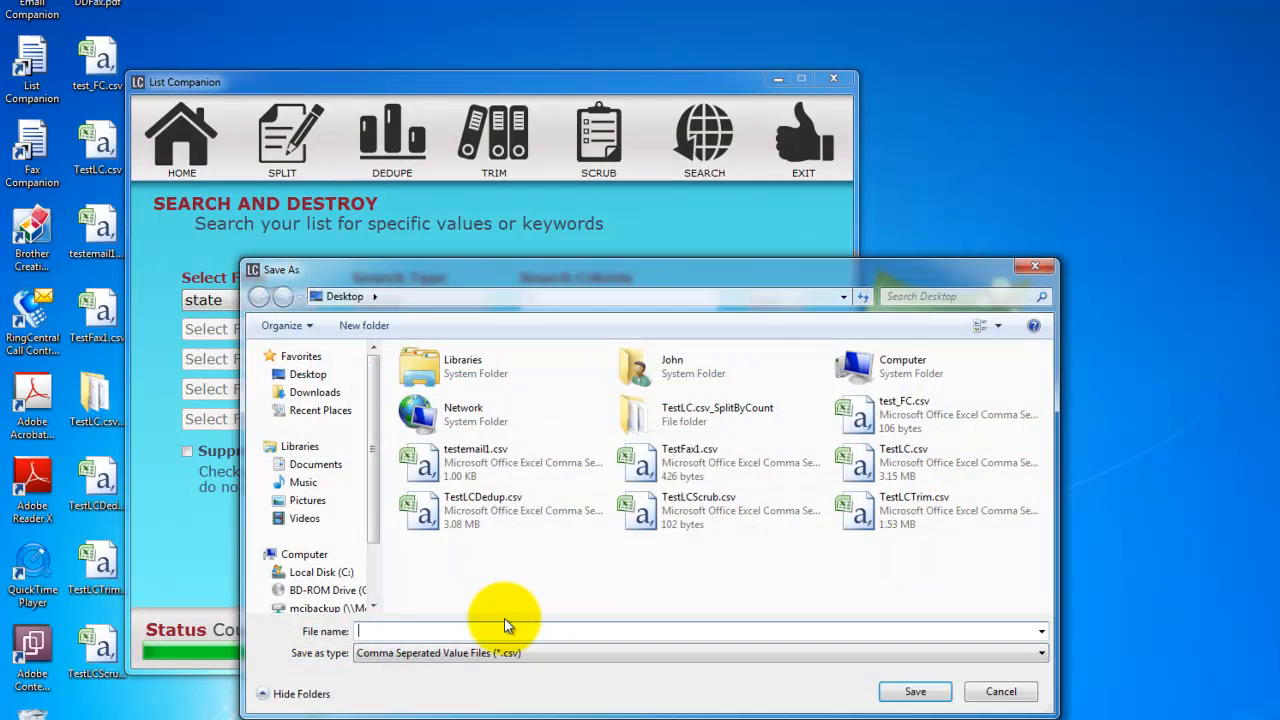
pyautogui.write('FLTestLC')
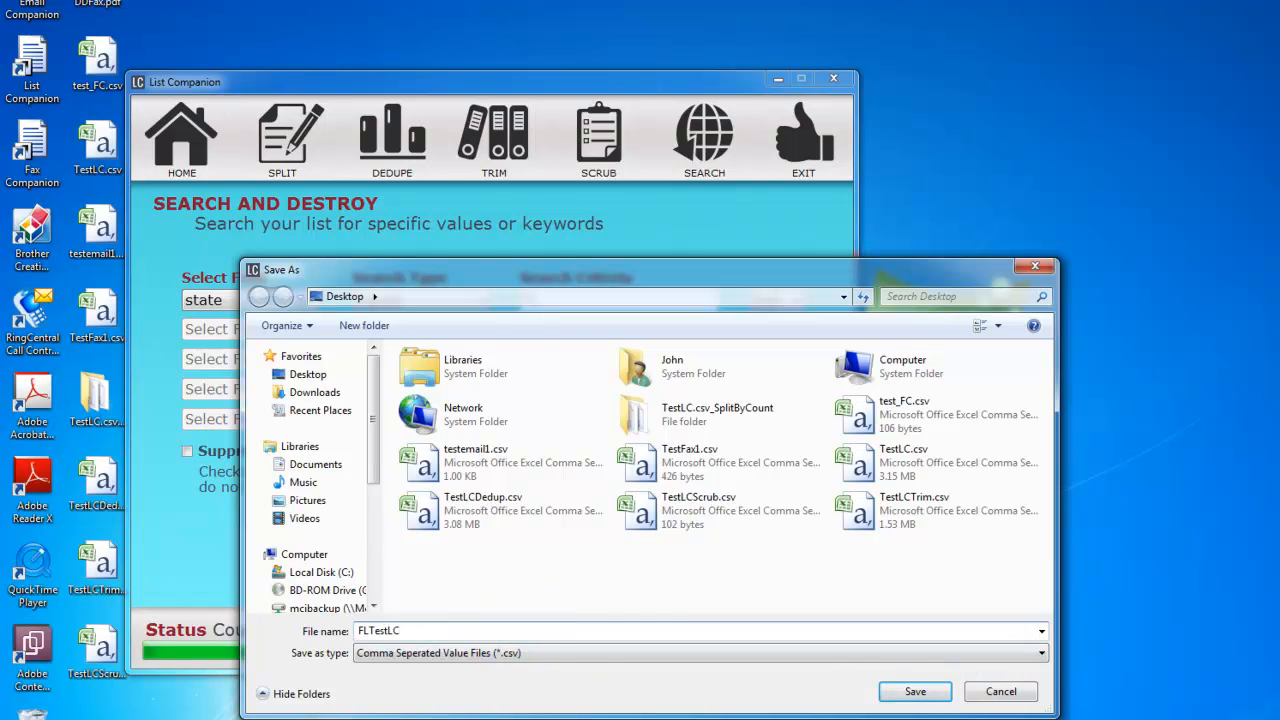
pyautogui.click(915, 691)
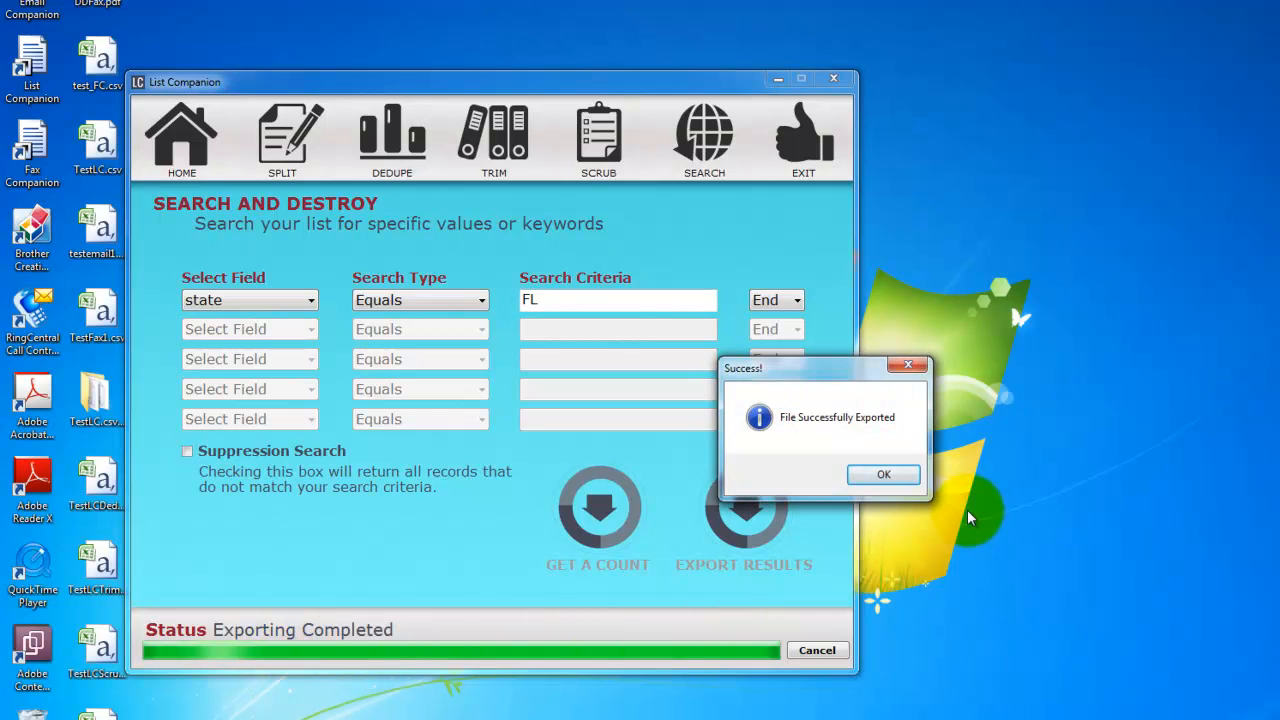
pyautogui.click(906, 475)
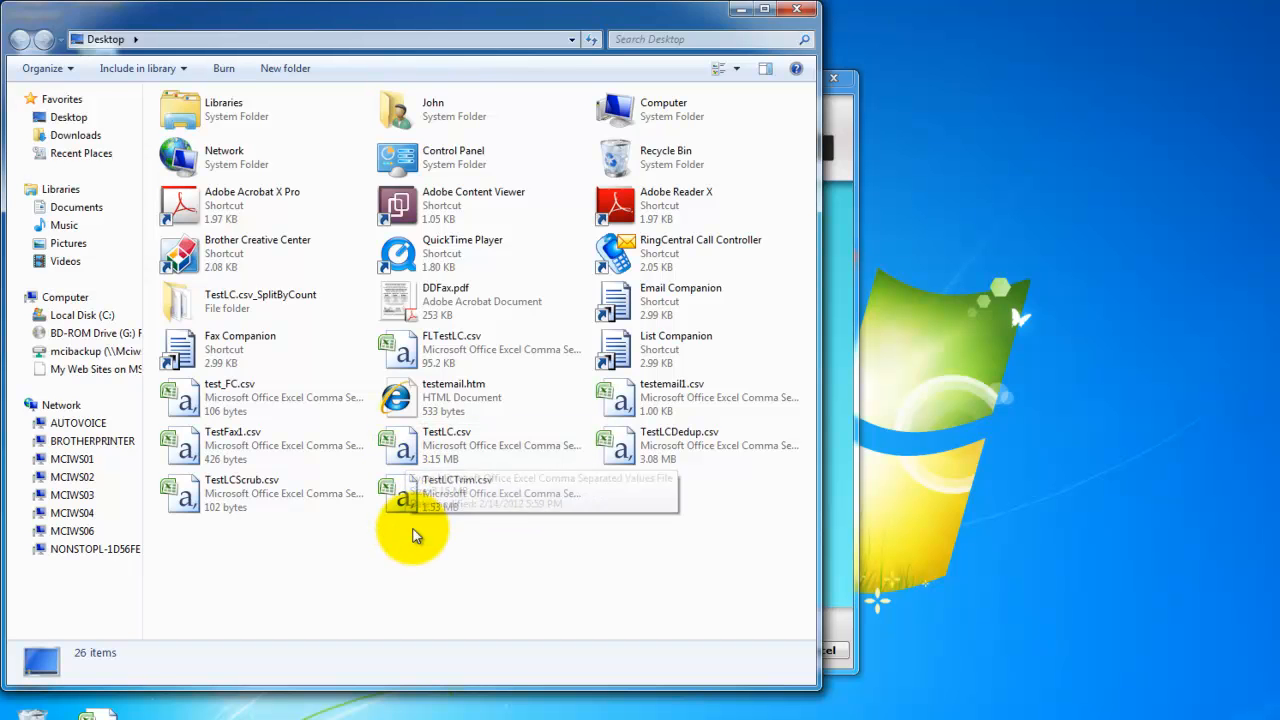
pyautogui.click(496, 362)
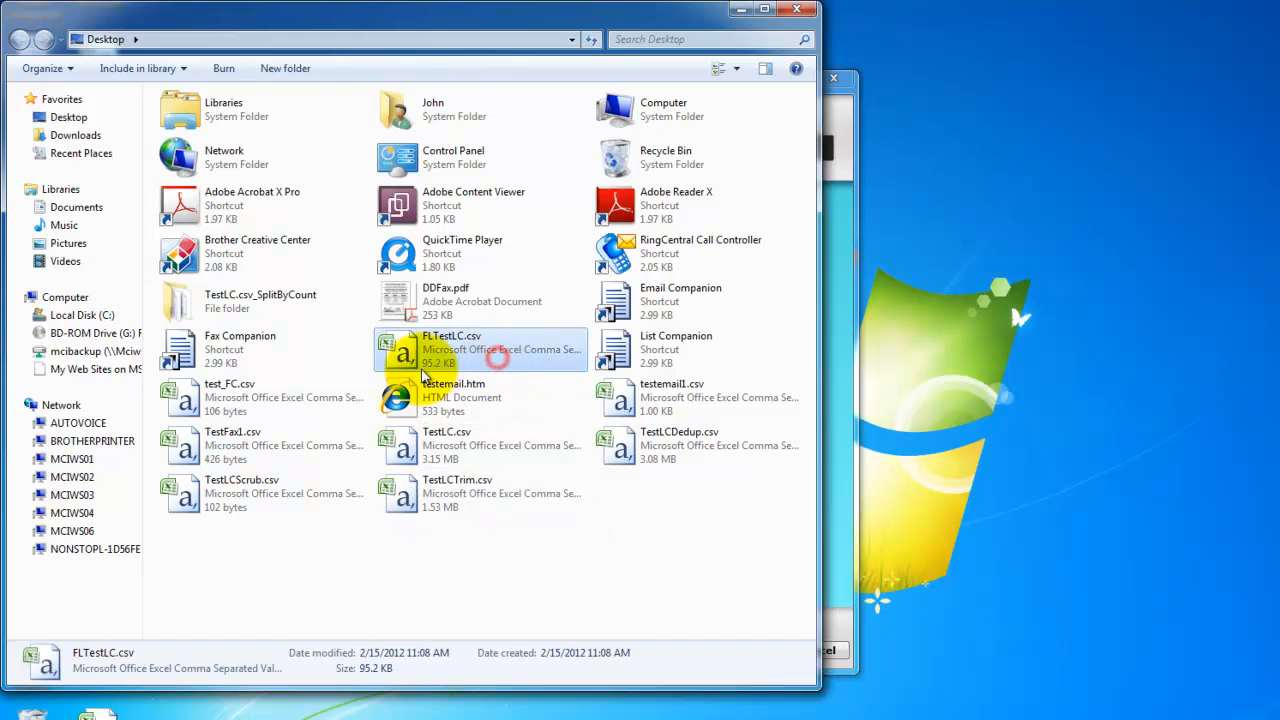
# Close the output folder and add a second search condition, joined with And, for state equals IL
pyautogui.click(797, 9)
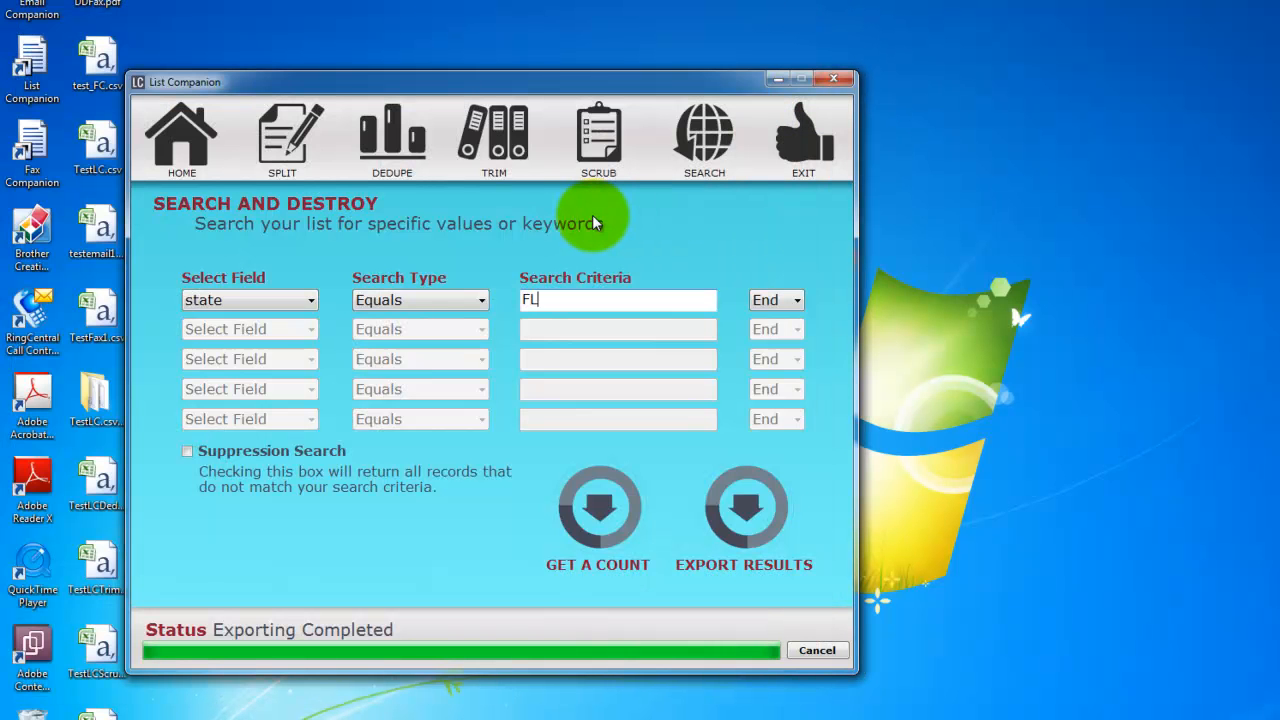
pyautogui.click(776, 300)
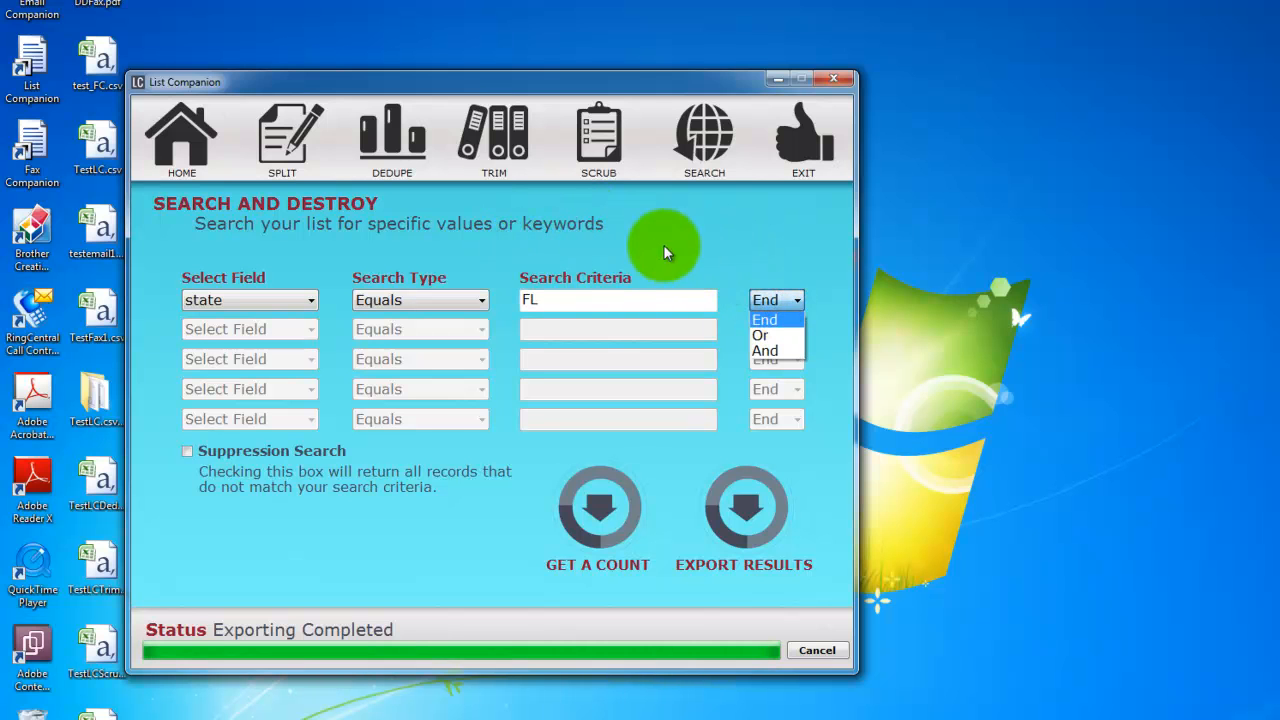
pyautogui.click(765, 350)
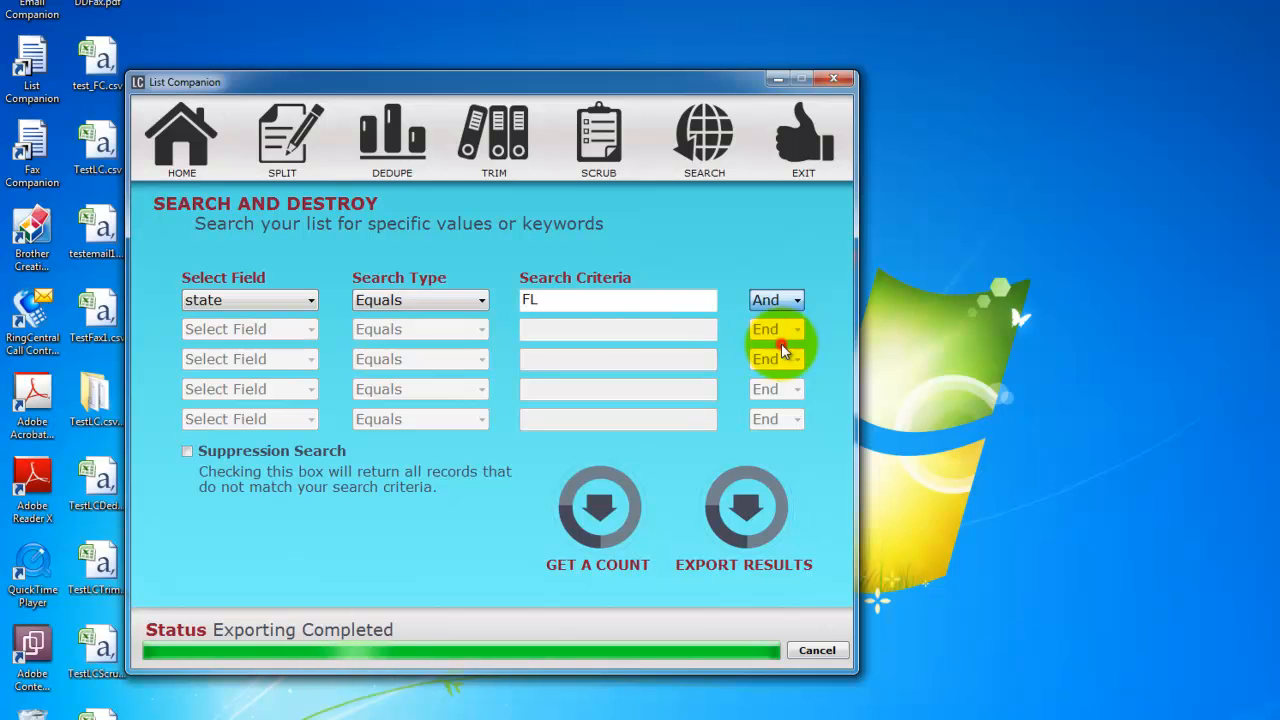
pyautogui.click(302, 331)
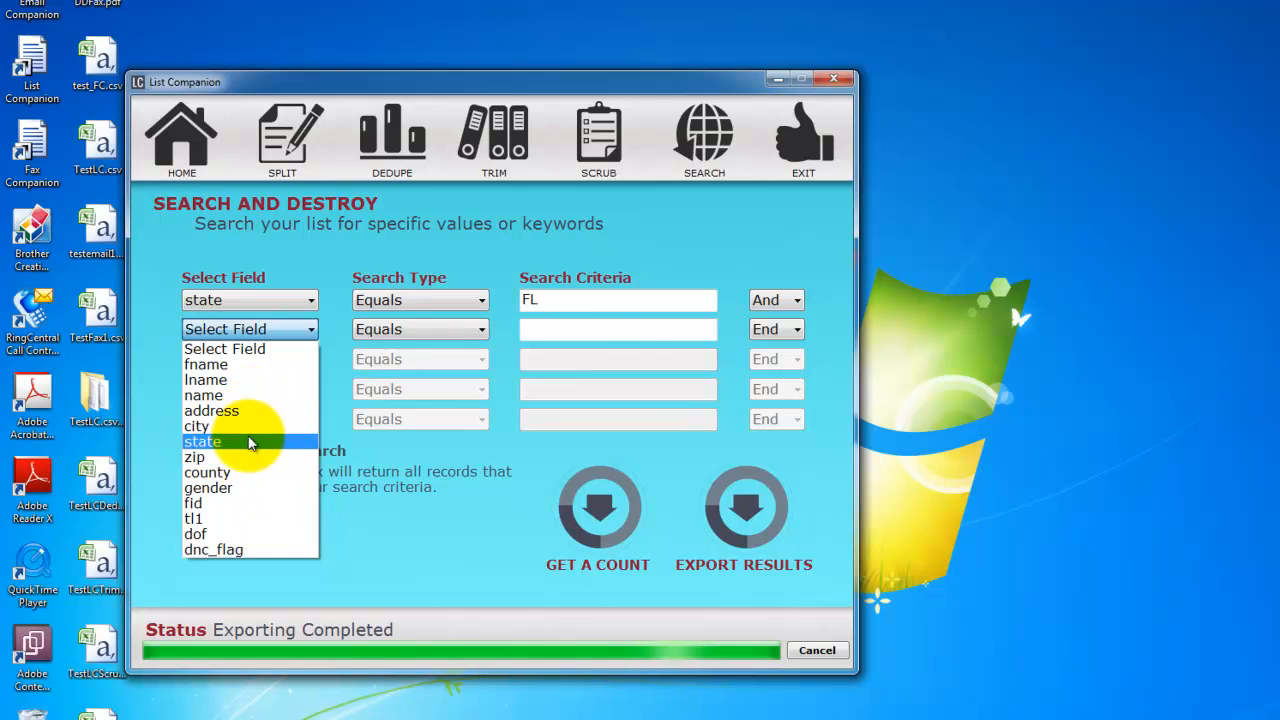
pyautogui.click(245, 441)
pyautogui.click(602, 330)
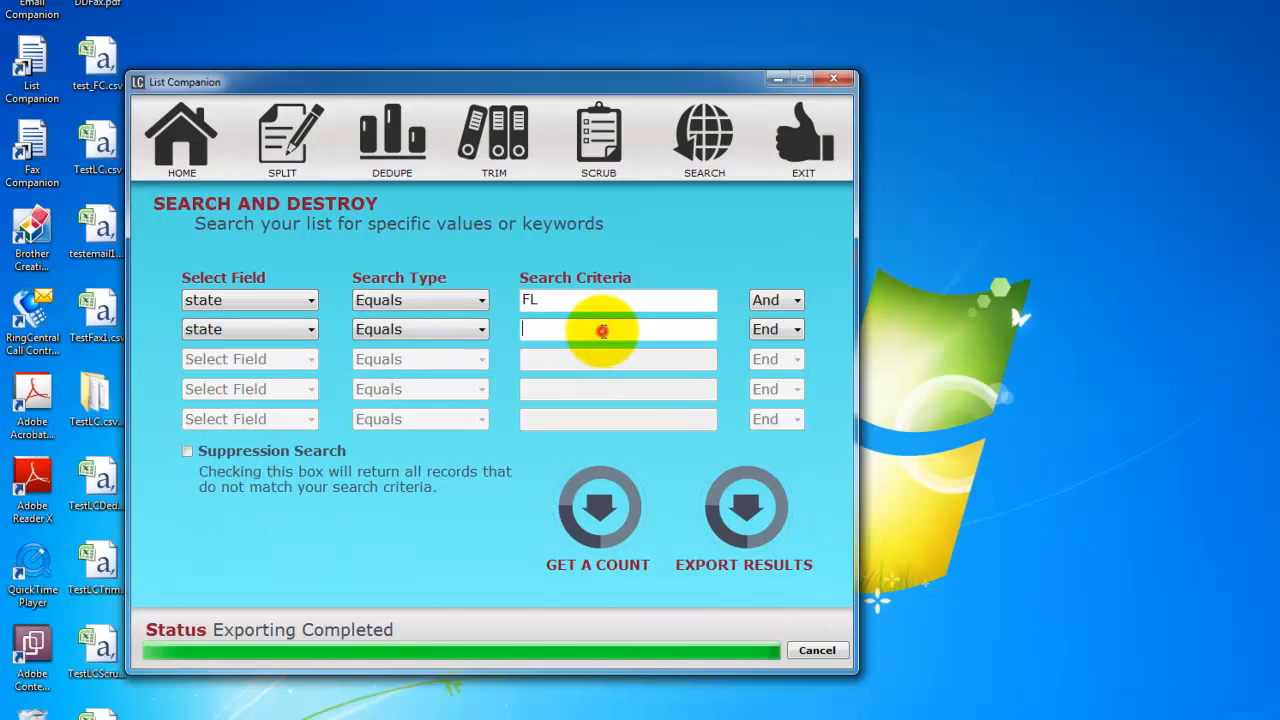
pyautogui.write('IL')
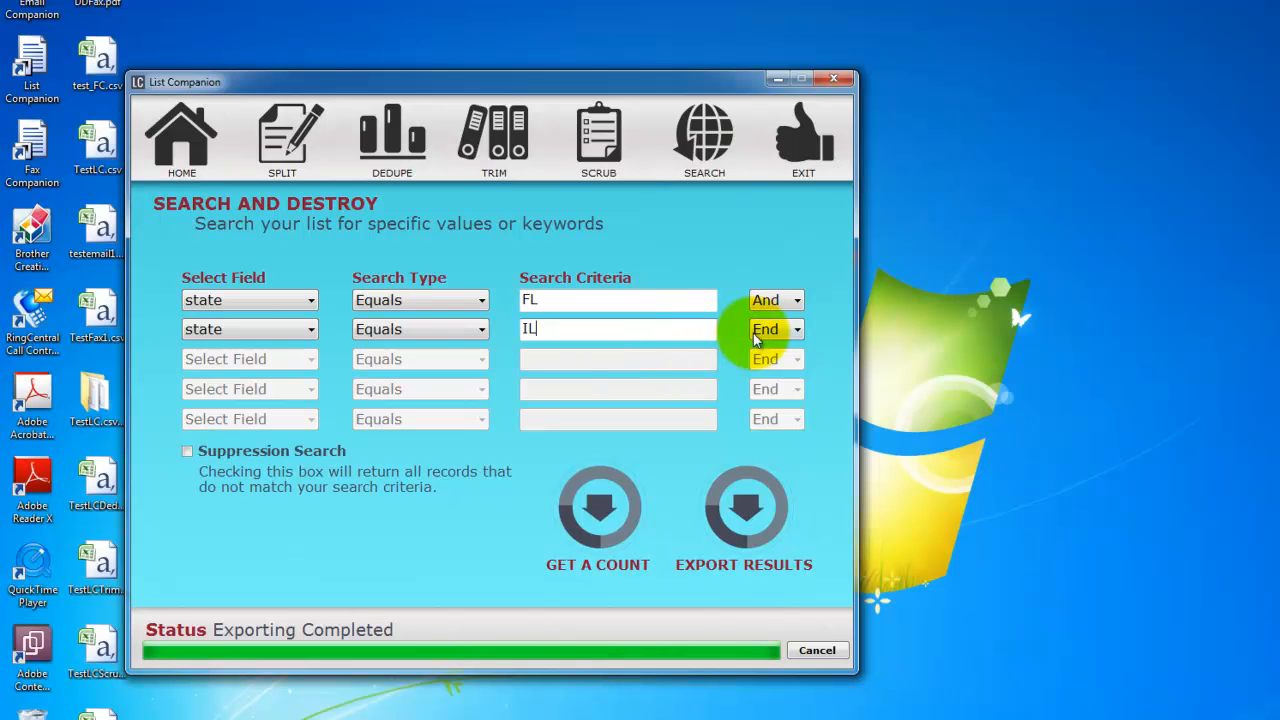
# Add a third search condition, joined with And, for state equals NY and get a count of the matches
pyautogui.click(765, 333)
pyautogui.click(766, 370)
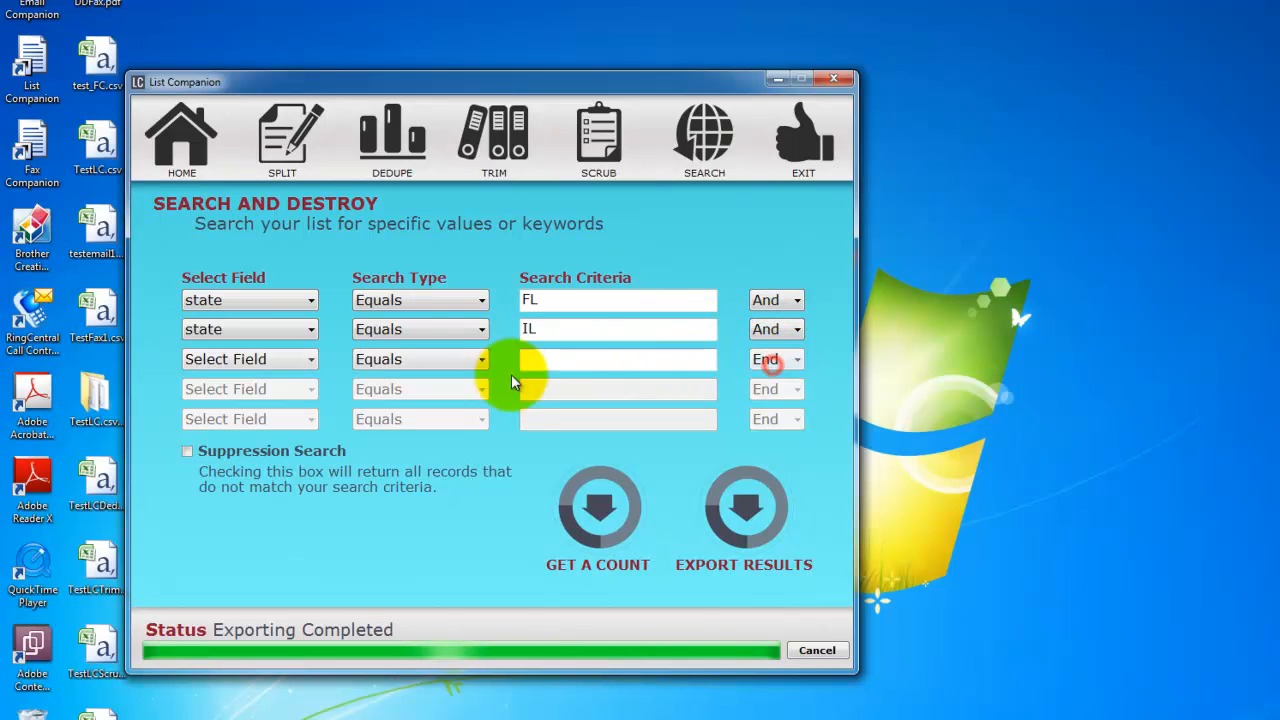
pyautogui.click(258, 362)
pyautogui.click(257, 475)
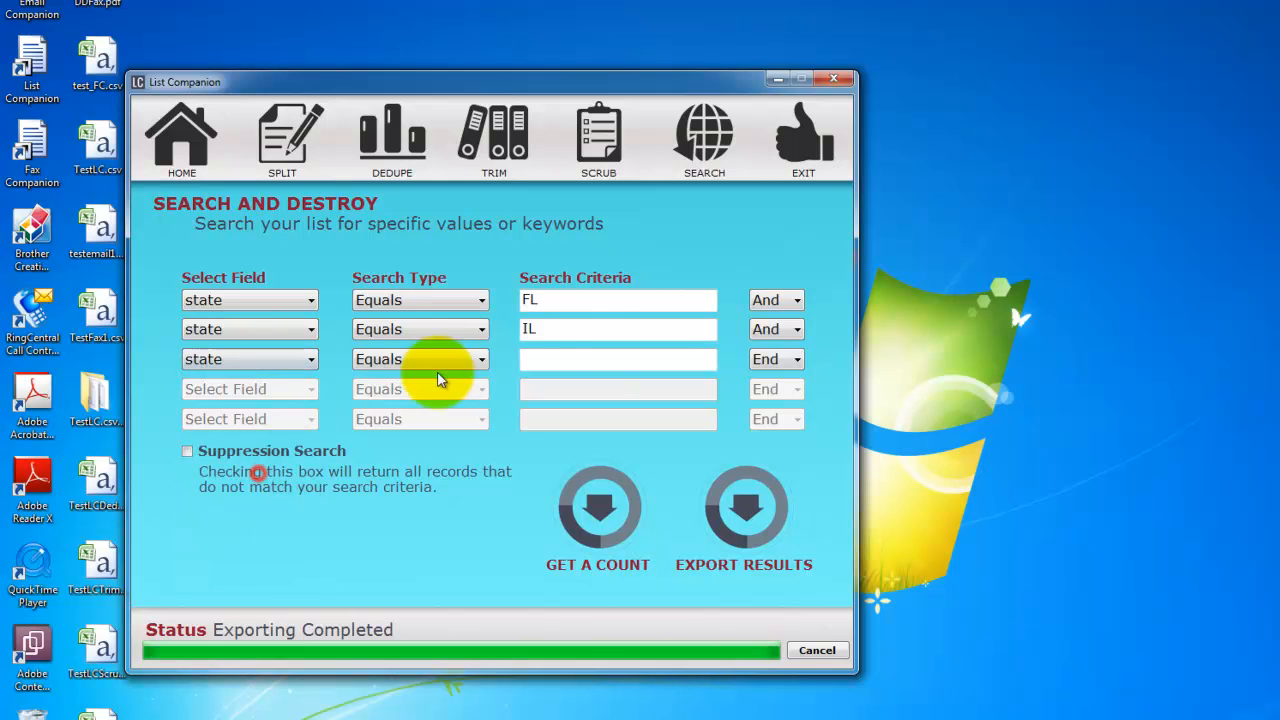
pyautogui.click(546, 366)
pyautogui.write('NY')
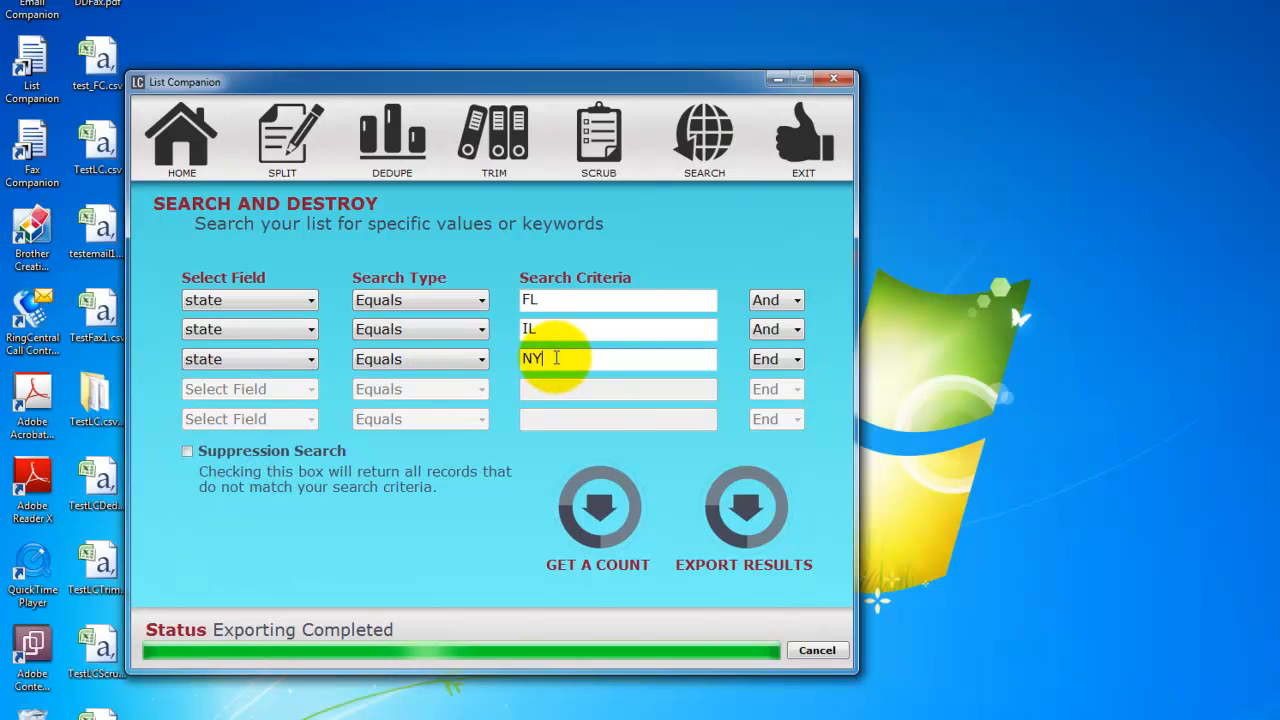
pyautogui.click(602, 566)
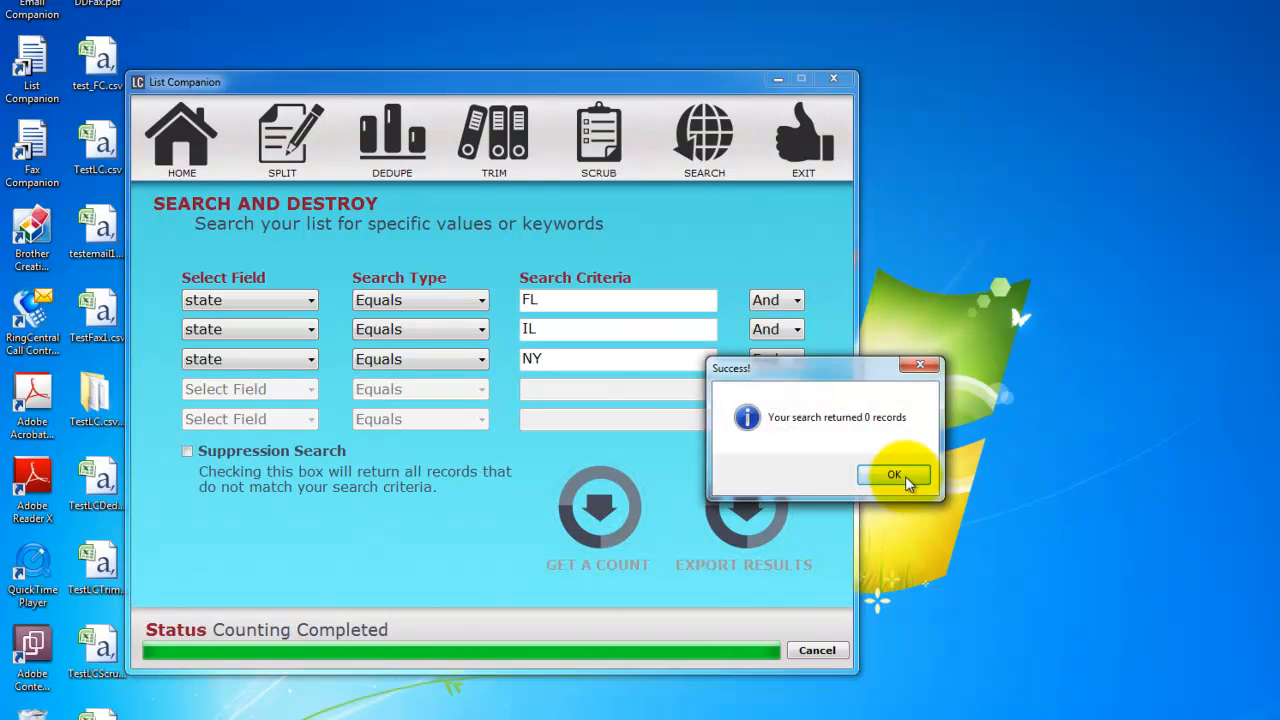
pyautogui.click(893, 476)
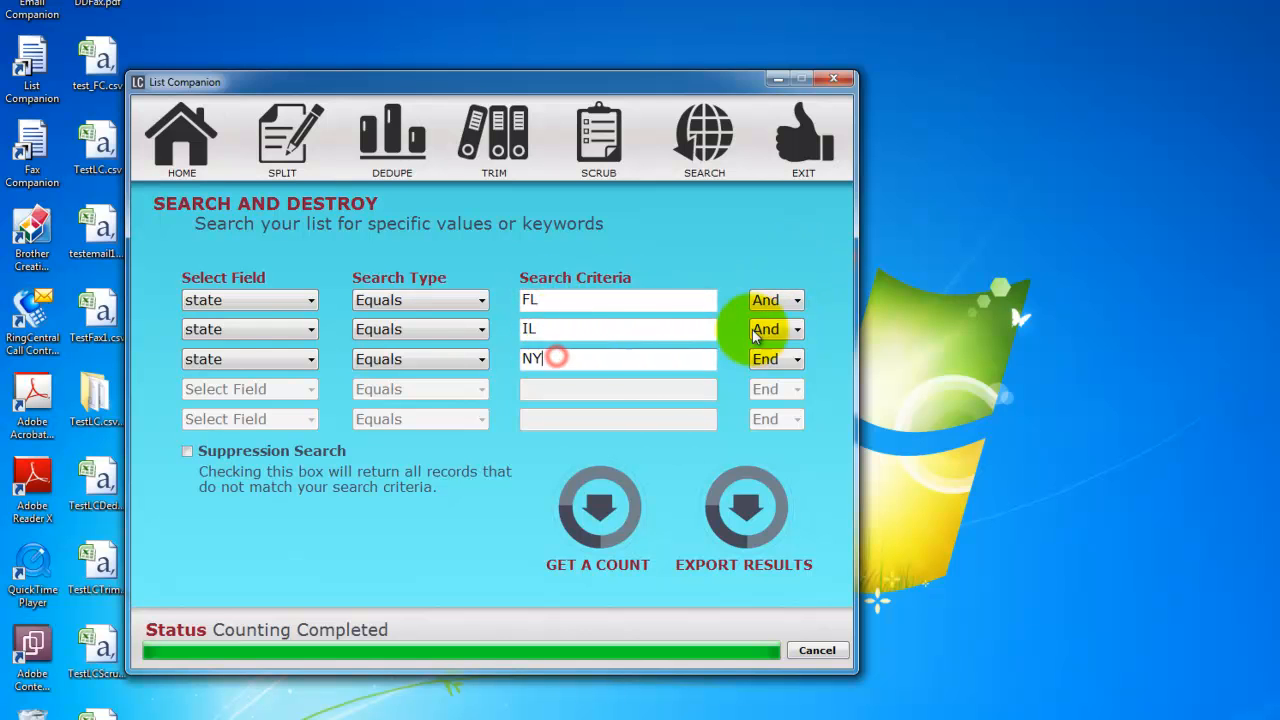
# Change the connectors after the FL and IL conditions to Or and get a count of the matches again
pyautogui.click(800, 334)
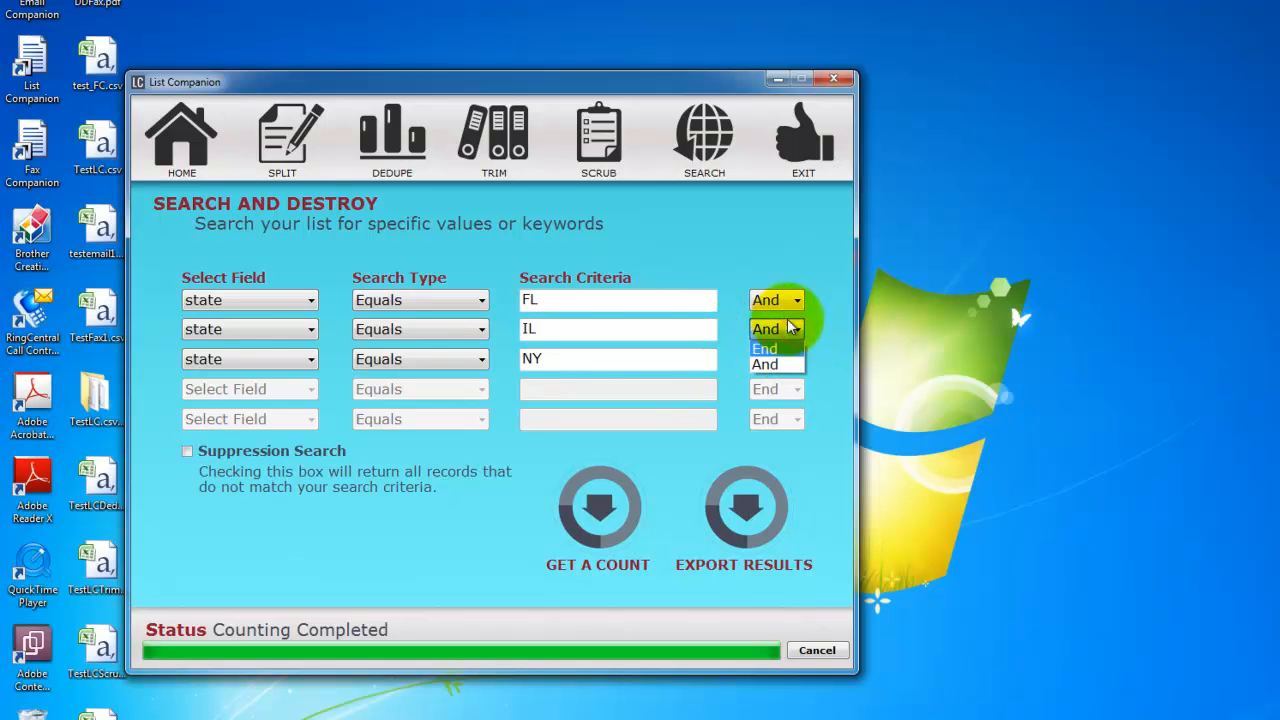
pyautogui.click(778, 306)
pyautogui.click(772, 300)
pyautogui.click(775, 334)
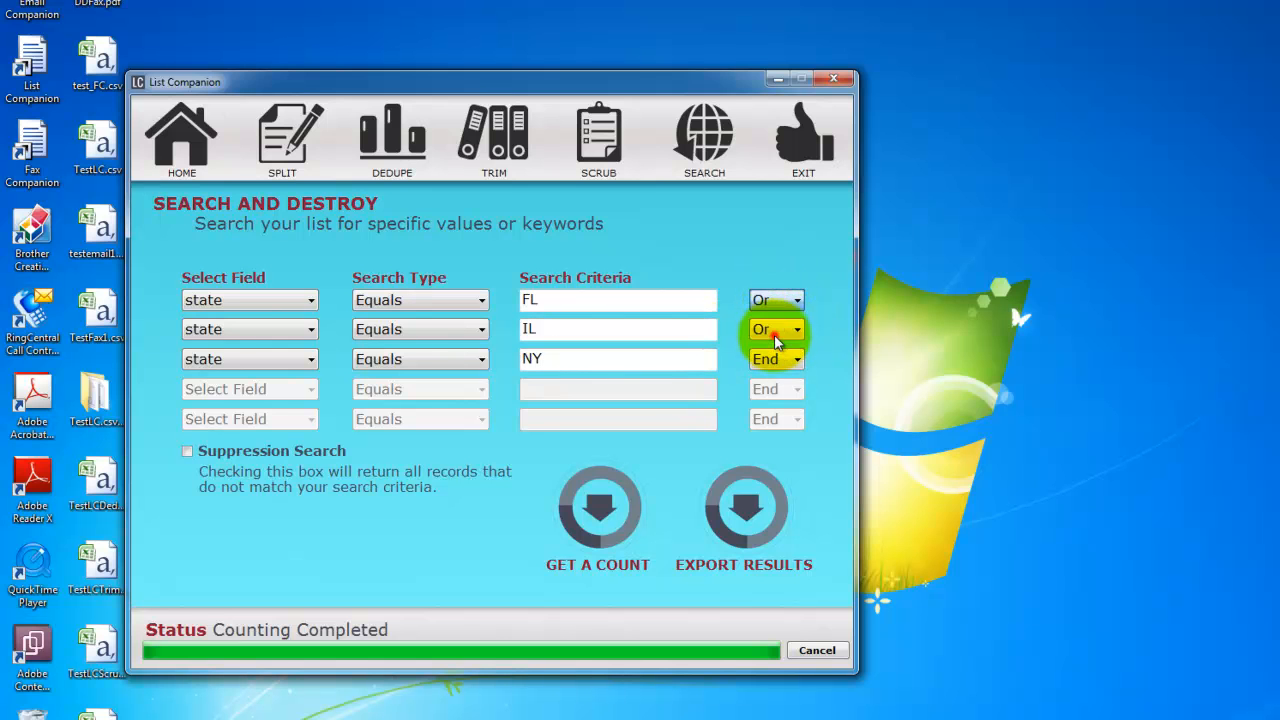
pyautogui.click(627, 529)
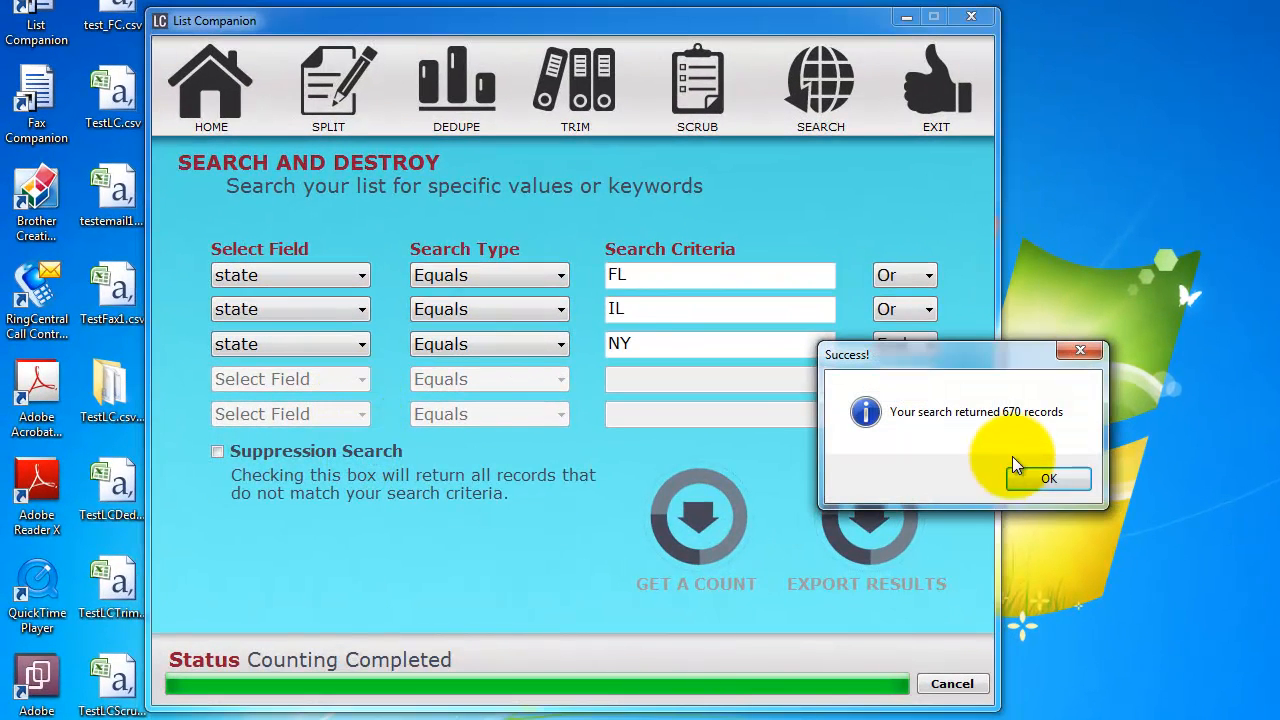
pyautogui.click(1066, 483)
pyautogui.click(635, 309)
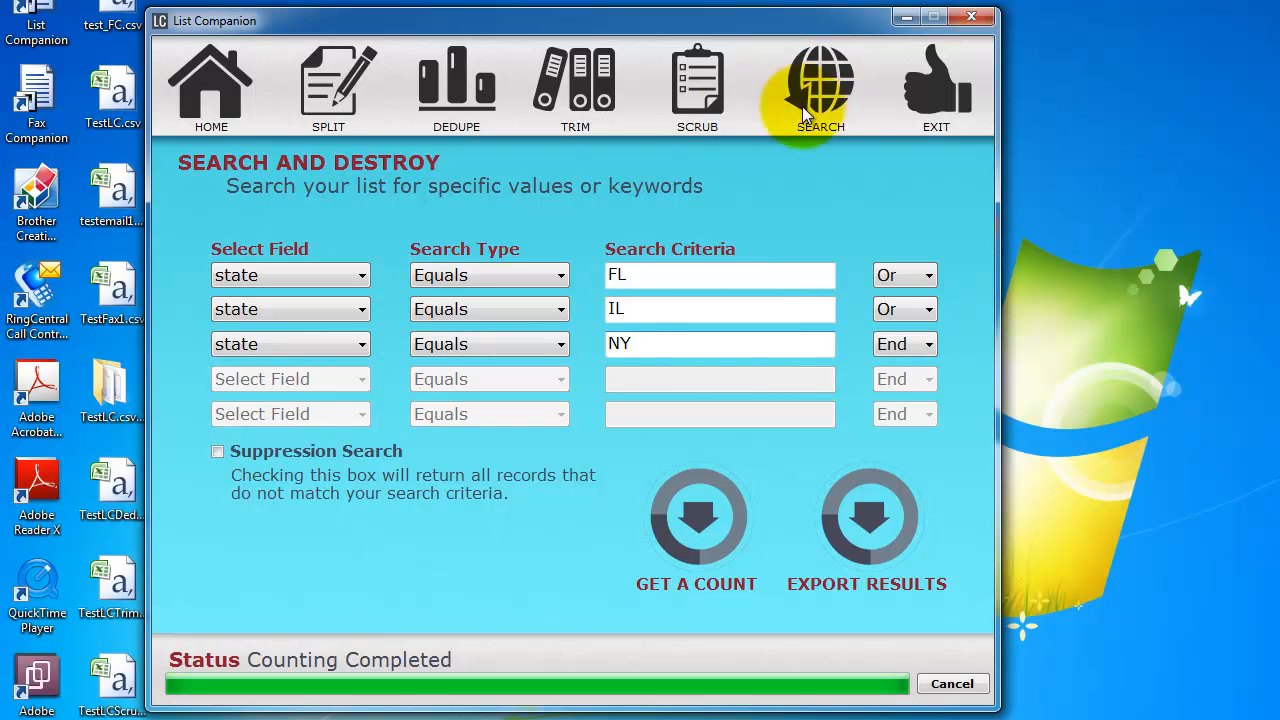
# Review the scrub settings and the column trimming settings once more
pyautogui.click(702, 100)
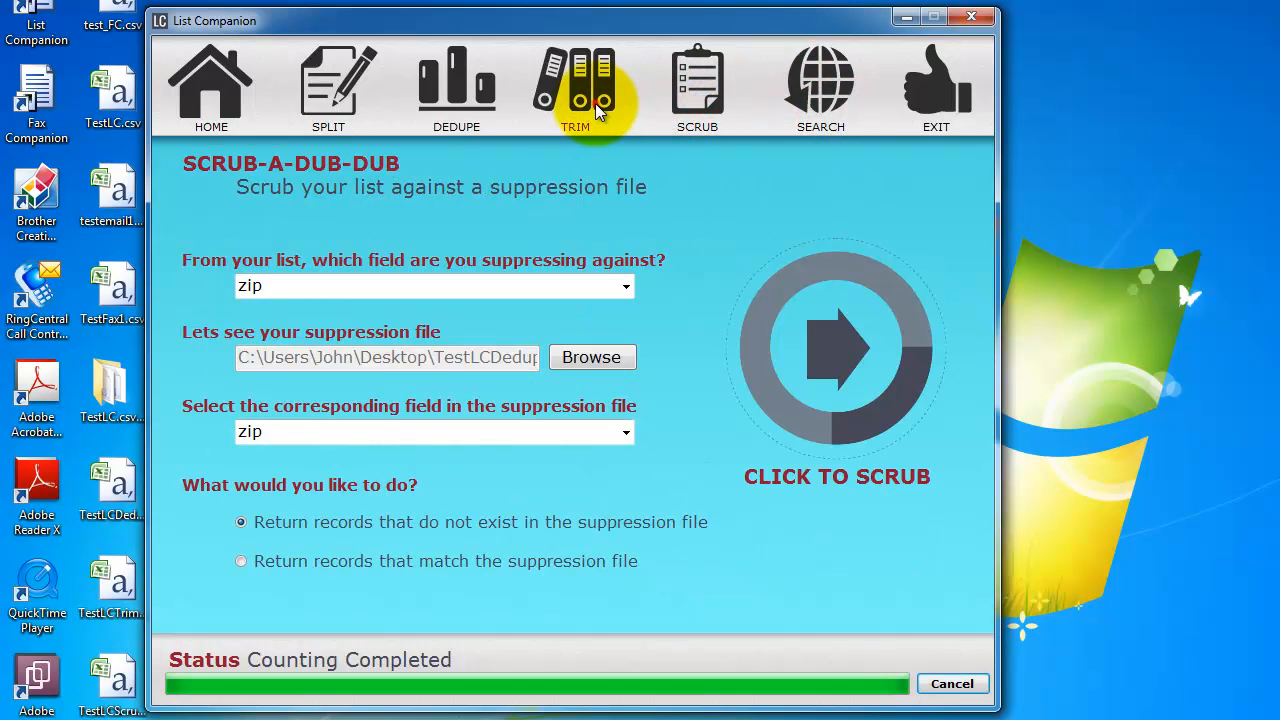
pyautogui.click(595, 103)
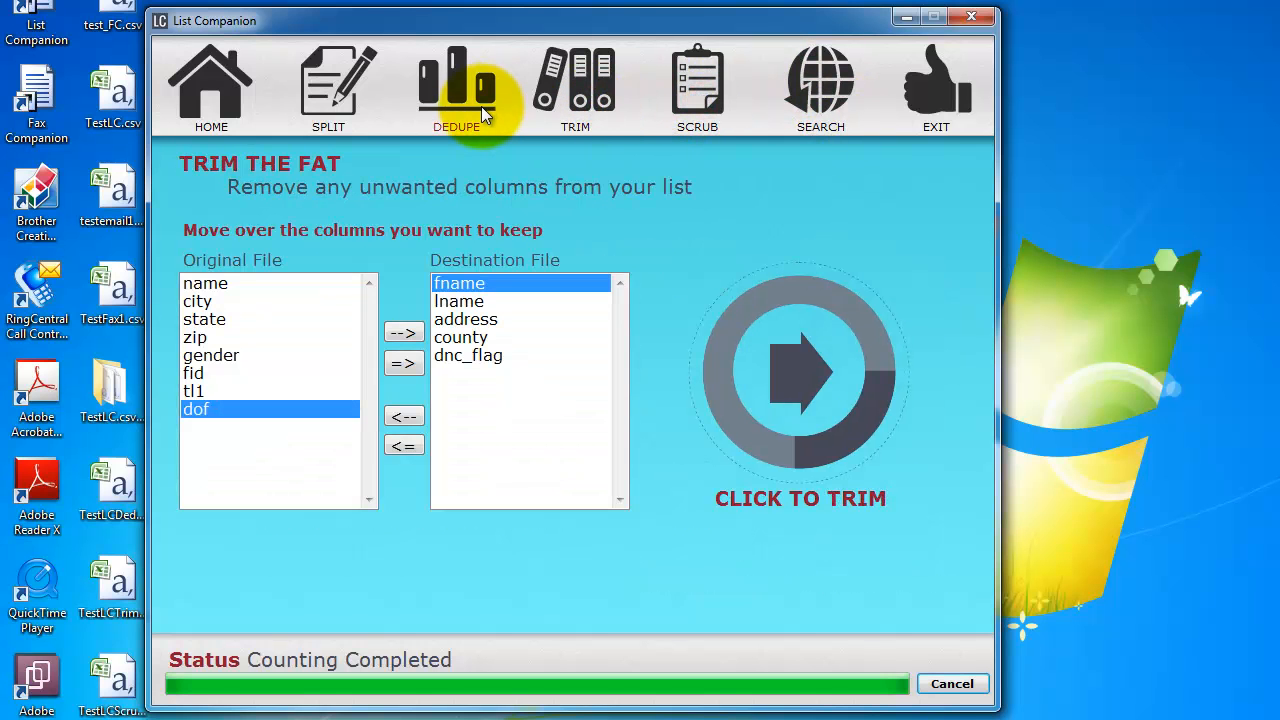